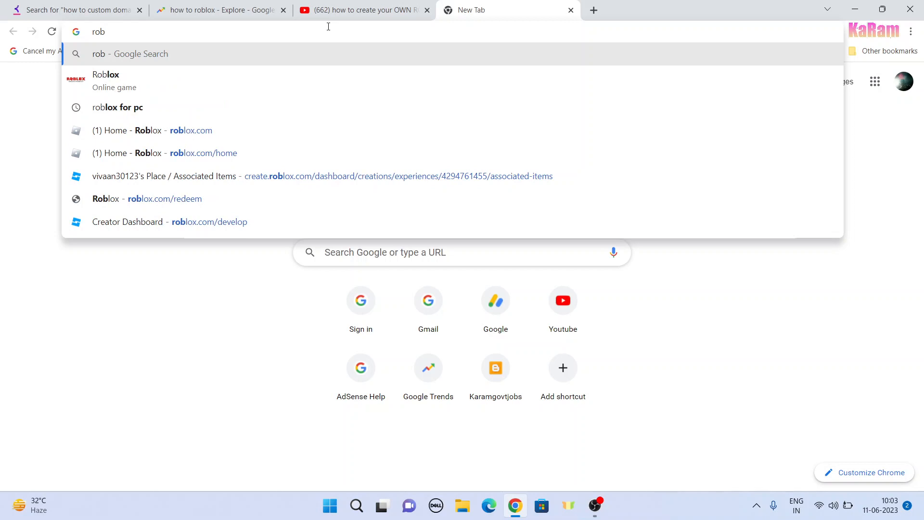
Step: Open roblox.com in the new browser tab and go to the Marketplace
{"action": "type", "text": "o"}
{"action": "key", "text": "BackSpace"}
{"action": "type", "text": "lo"}
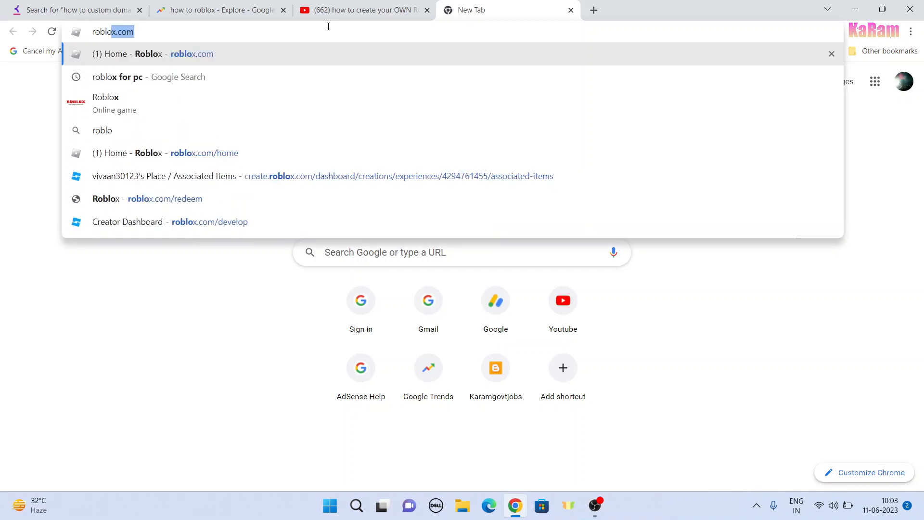
{"action": "key", "text": "Return"}
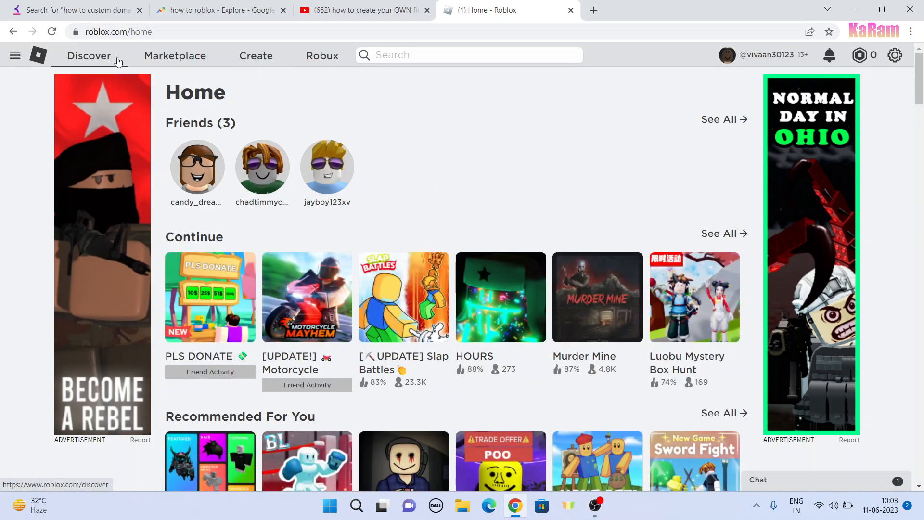
{"action": "left_click", "coordinate": [163, 59]}
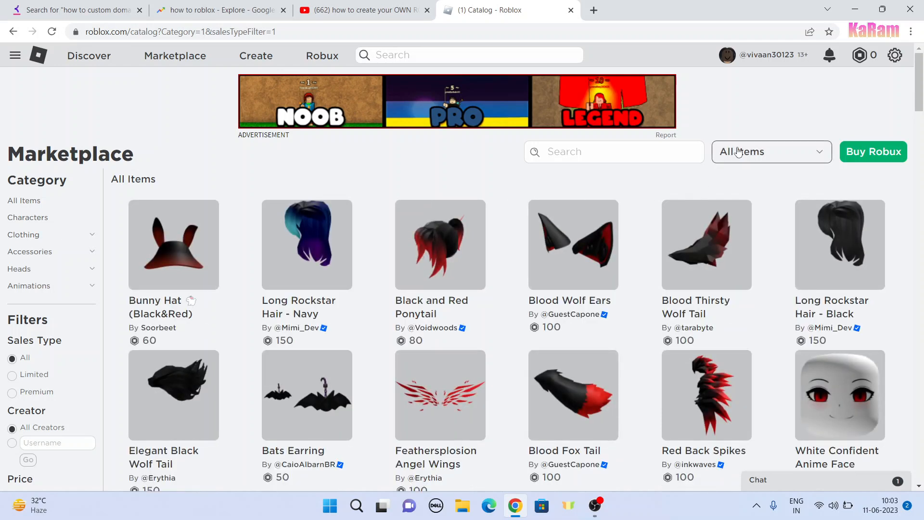
Step: Limit the Marketplace listing to the Heads category
{"action": "left_click", "coordinate": [739, 152]}
{"action": "scroll", "coordinate": [660, 226], "scroll_direction": "down", "scroll_amount": 1}
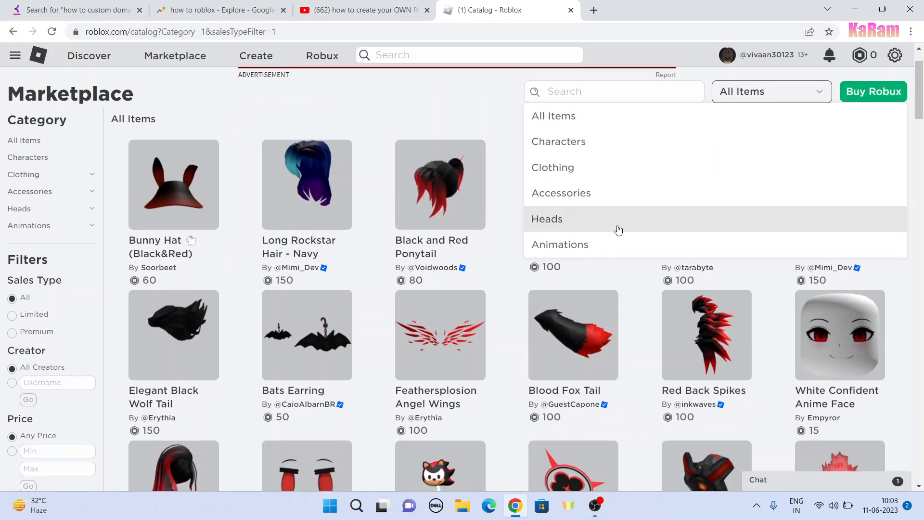
{"action": "left_click", "coordinate": [580, 225]}
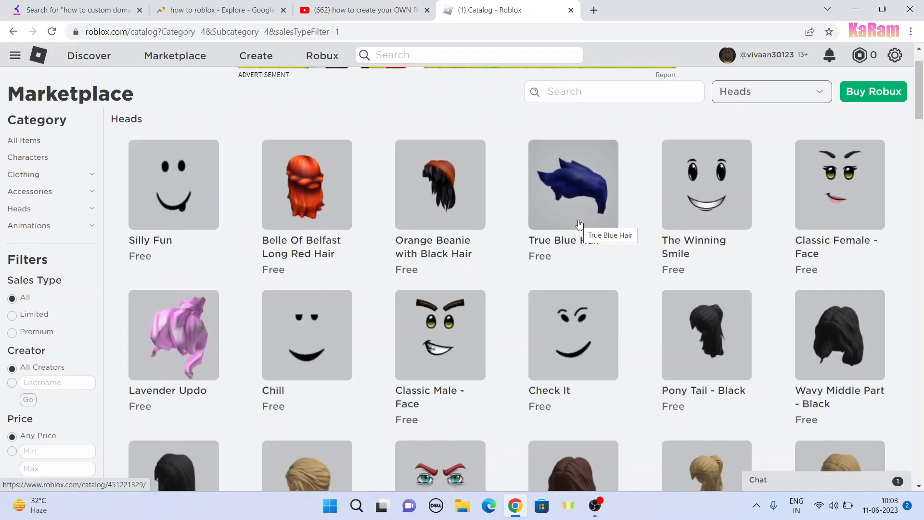
Step: Open the Check It face's item page and copy its image to the clipboard
{"action": "scroll", "coordinate": [570, 235], "scroll_direction": "down", "scroll_amount": 1}
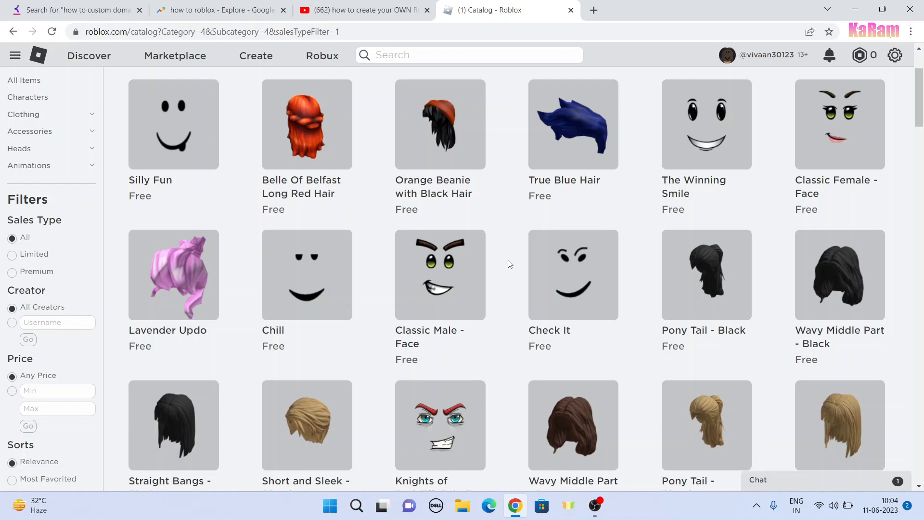
{"action": "left_click", "coordinate": [575, 265]}
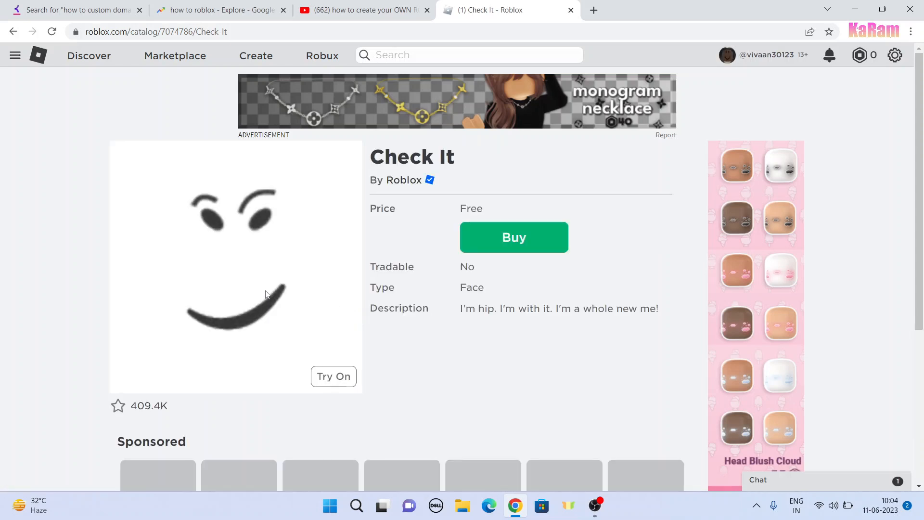
{"action": "right_click", "coordinate": [213, 251]}
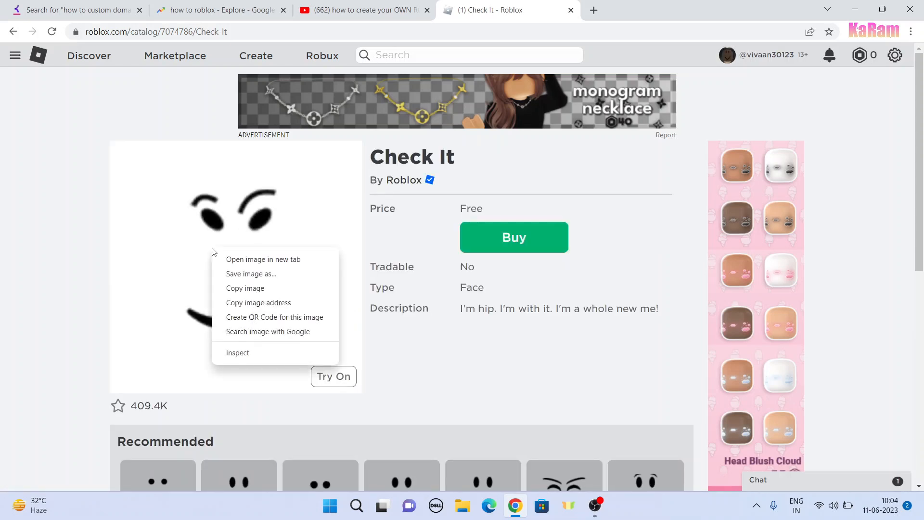
{"action": "left_click", "coordinate": [247, 288]}
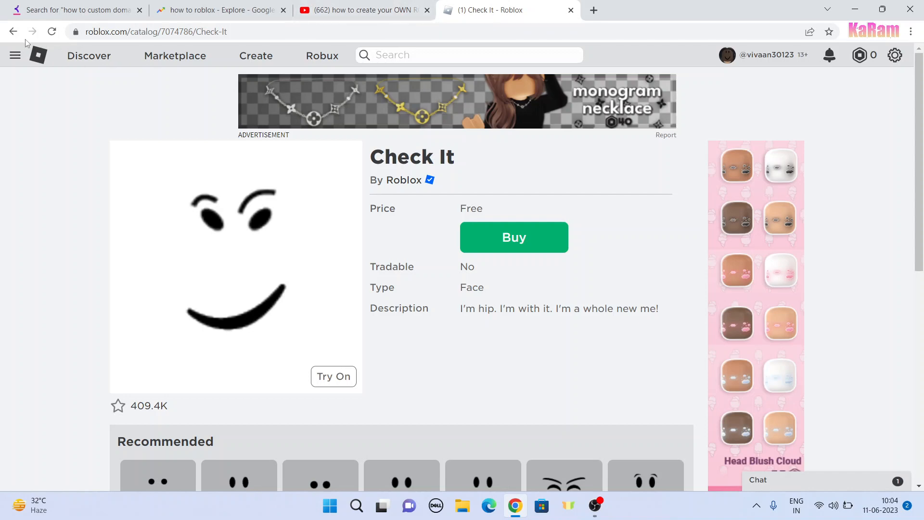
Step: Return to the Heads listing, open The Winning Smile and copy its face image to the clipboard
{"action": "left_click", "coordinate": [13, 31]}
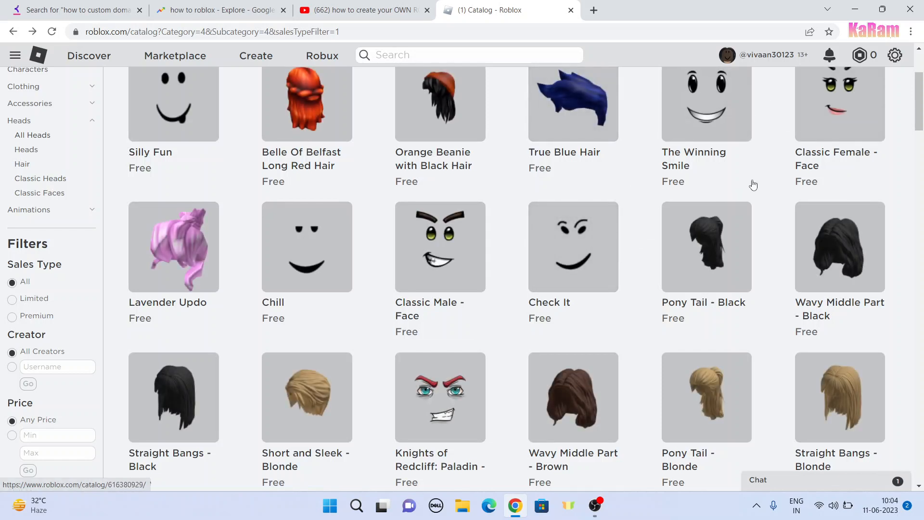
{"action": "scroll", "coordinate": [770, 188], "scroll_direction": "up", "scroll_amount": 3}
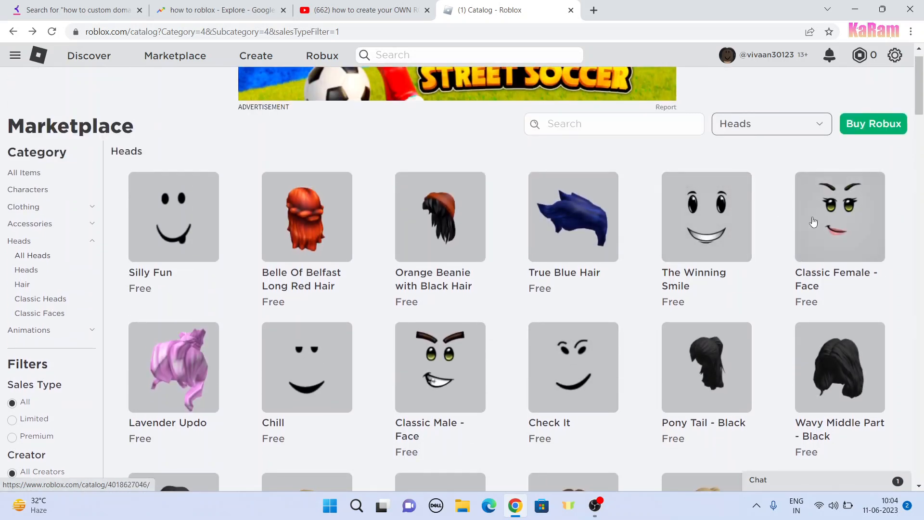
{"action": "left_click", "coordinate": [713, 226]}
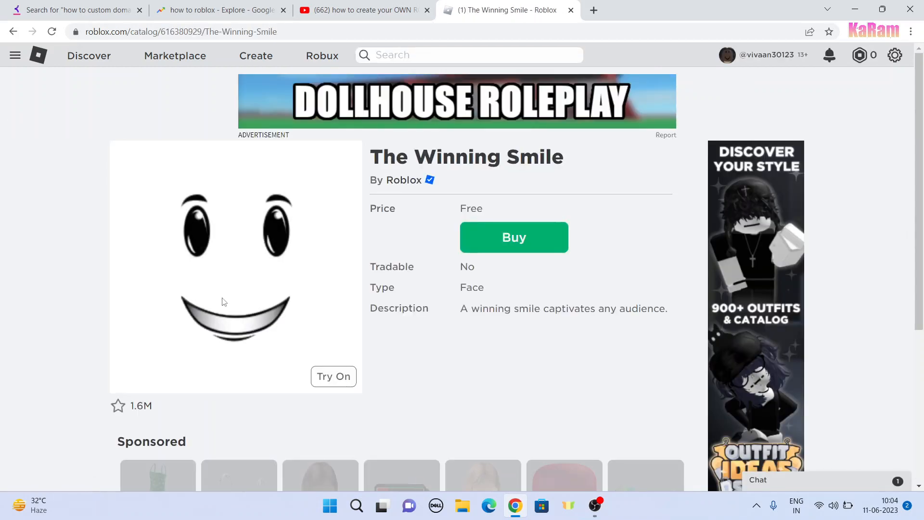
{"action": "right_click", "coordinate": [227, 298]}
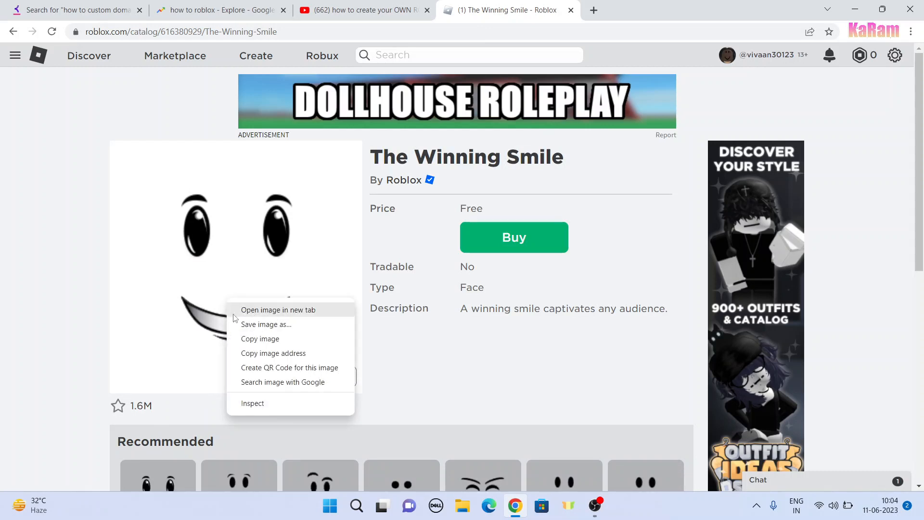
{"action": "left_click", "coordinate": [271, 341]}
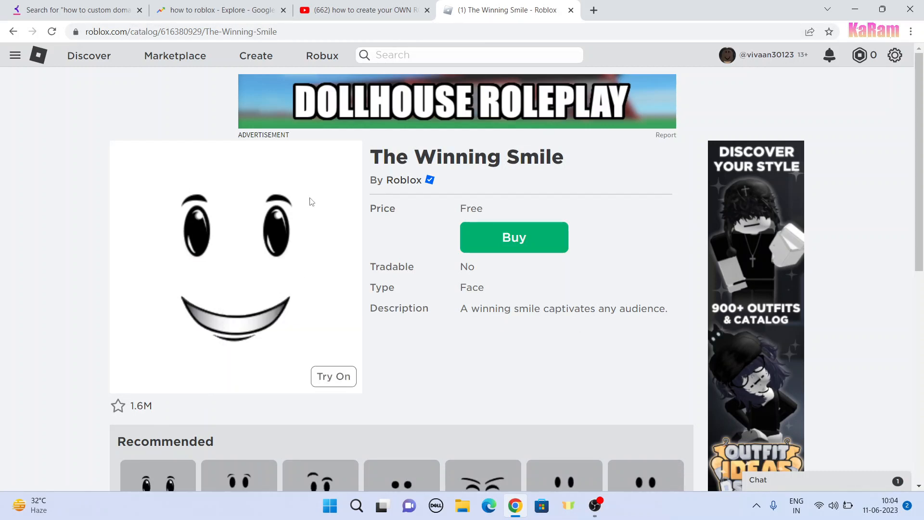
Step: Search Google for pixlr in a new browser tab and open the Pixlr E advanced photo editor
{"action": "left_click", "coordinate": [593, 10]}
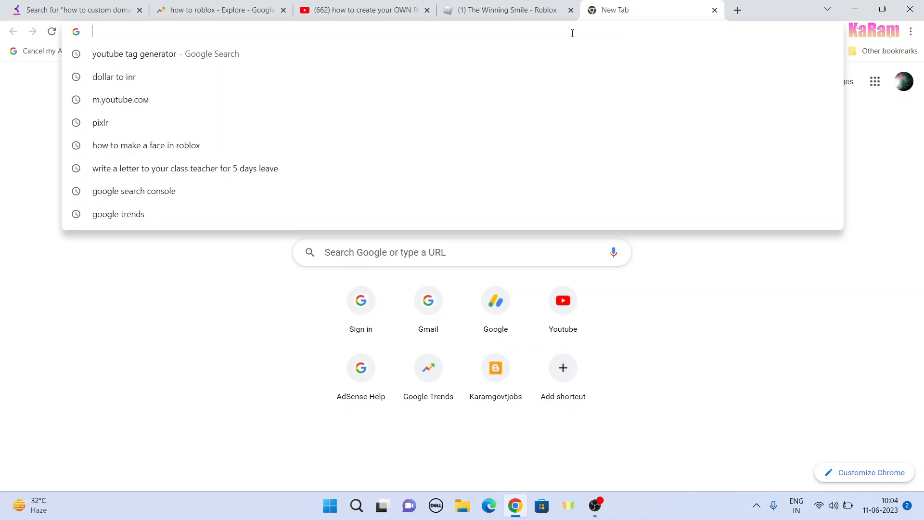
{"action": "type", "text": "paraphrasingtool.ai"}
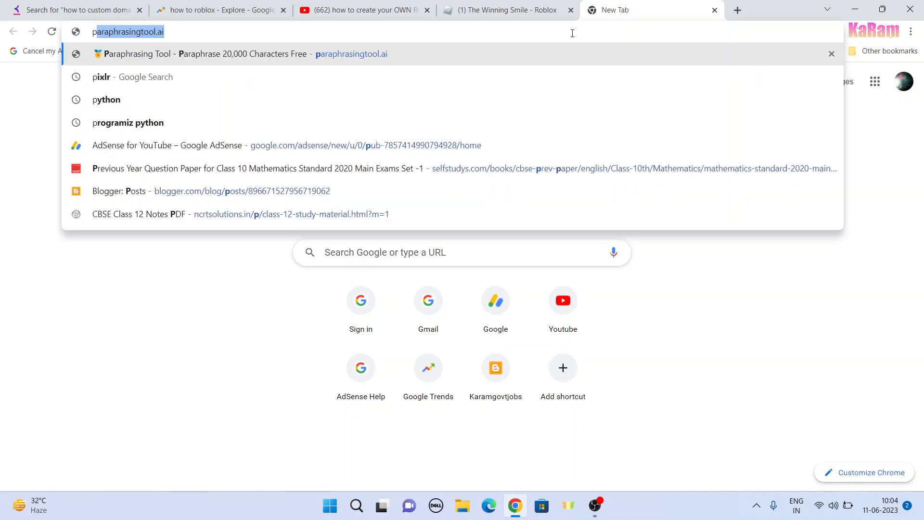
{"action": "left_click", "coordinate": [189, 76]}
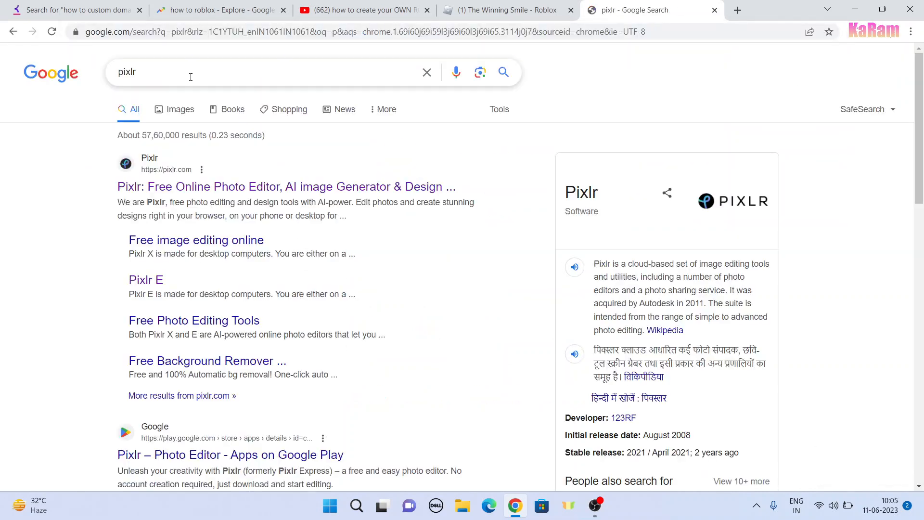
{"action": "left_click", "coordinate": [201, 188]}
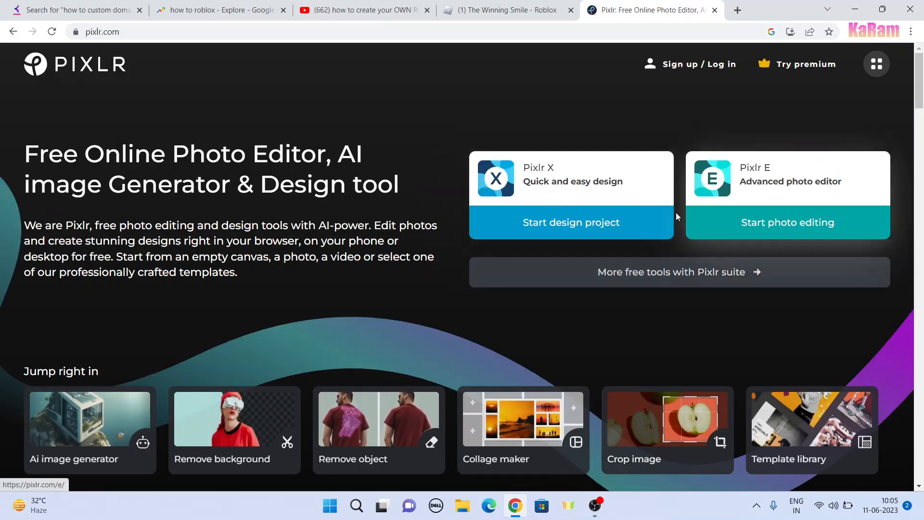
{"action": "left_click", "coordinate": [726, 221]}
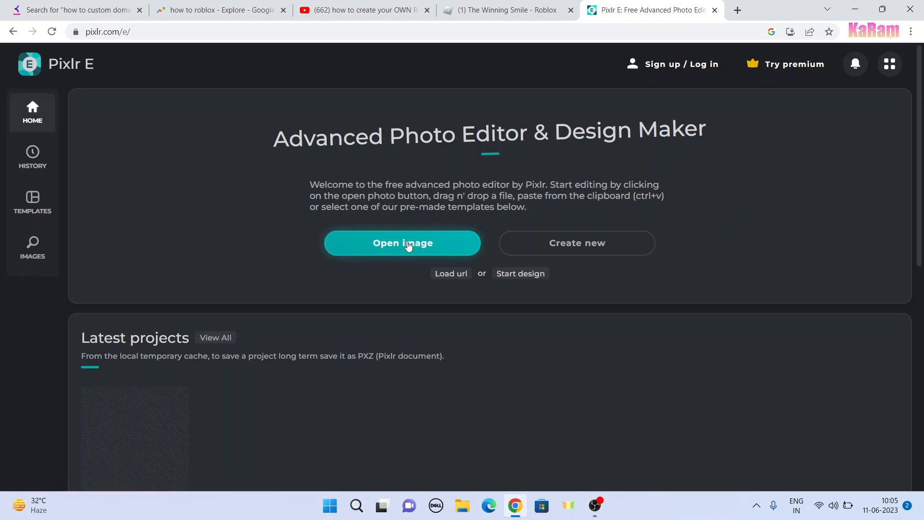
Step: Create a new blank 1080 x 1080 px canvas from the Instagram Square social preset
{"action": "left_click", "coordinate": [579, 250]}
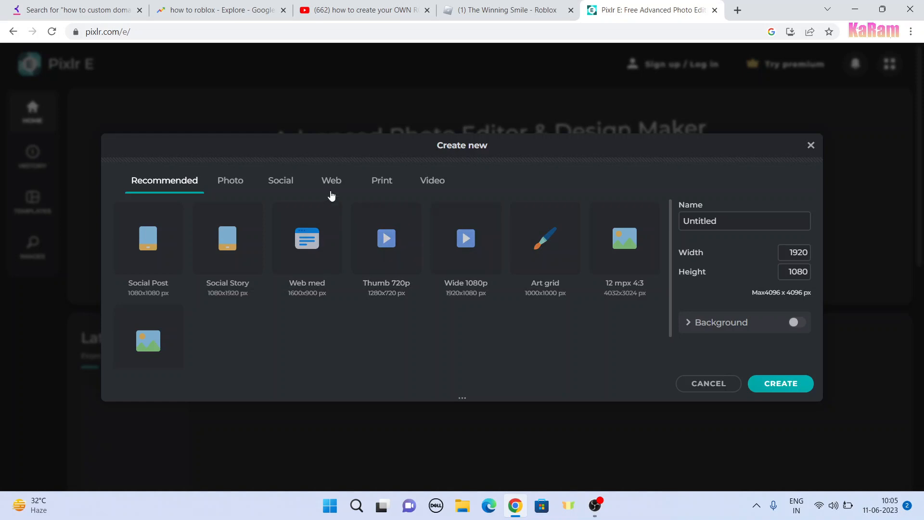
{"action": "left_click", "coordinate": [271, 185]}
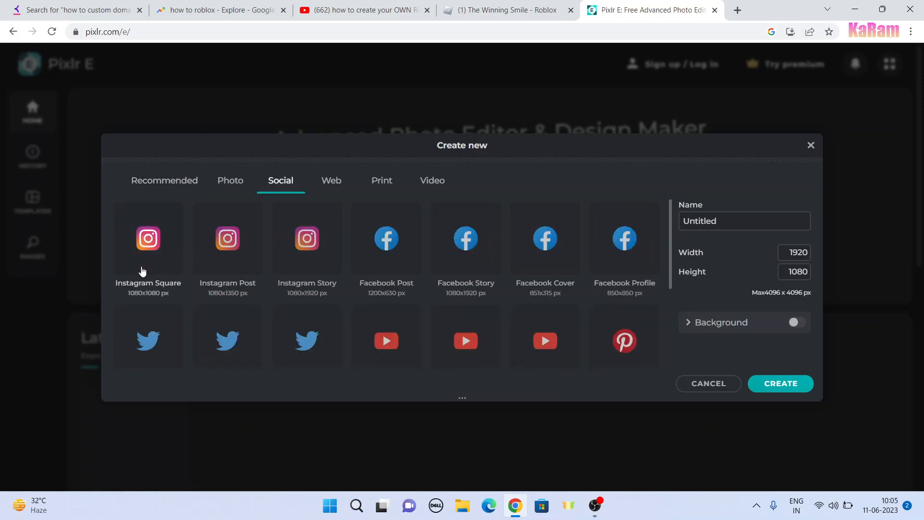
{"action": "left_click", "coordinate": [507, 5]}
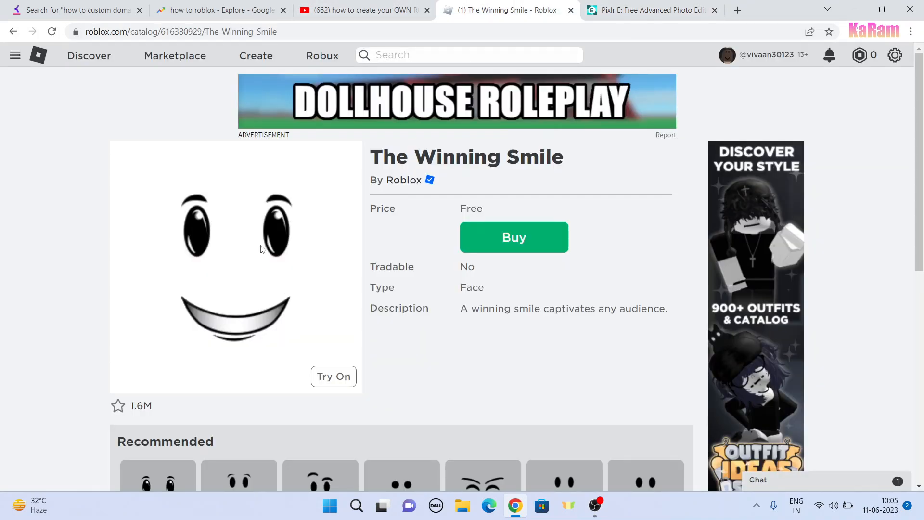
{"action": "left_click", "coordinate": [645, 9]}
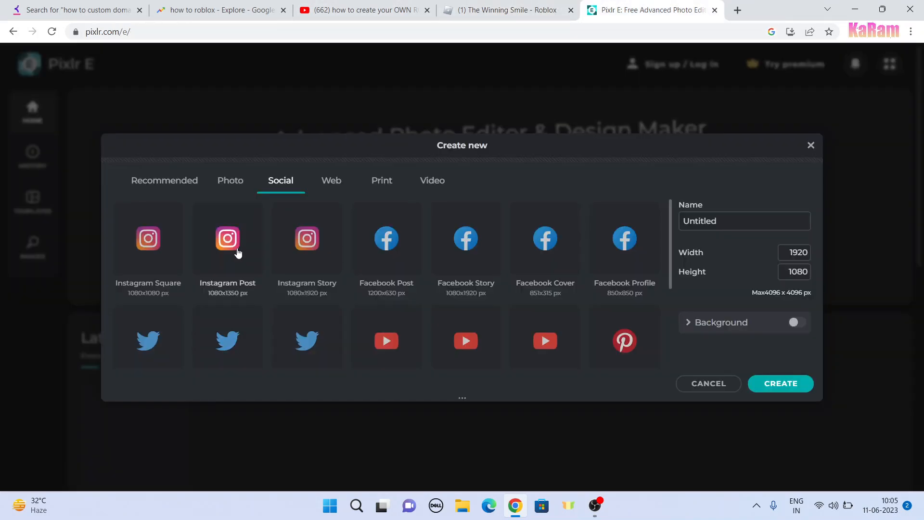
{"action": "left_click", "coordinate": [157, 250]}
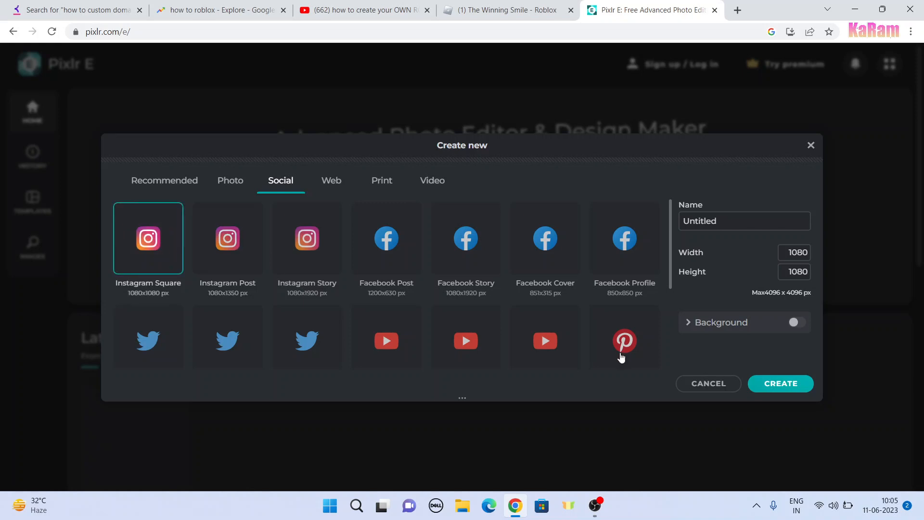
{"action": "left_click", "coordinate": [767, 384]}
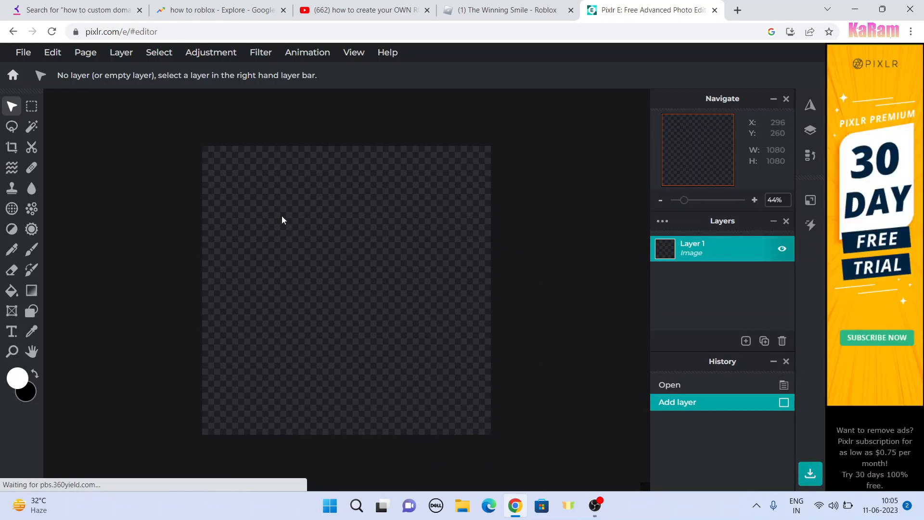
Step: Paste the copied face onto the canvas, enlarge it to about 793 x 793 px and place it near the centre
{"action": "key", "text": "ctrl+v"}
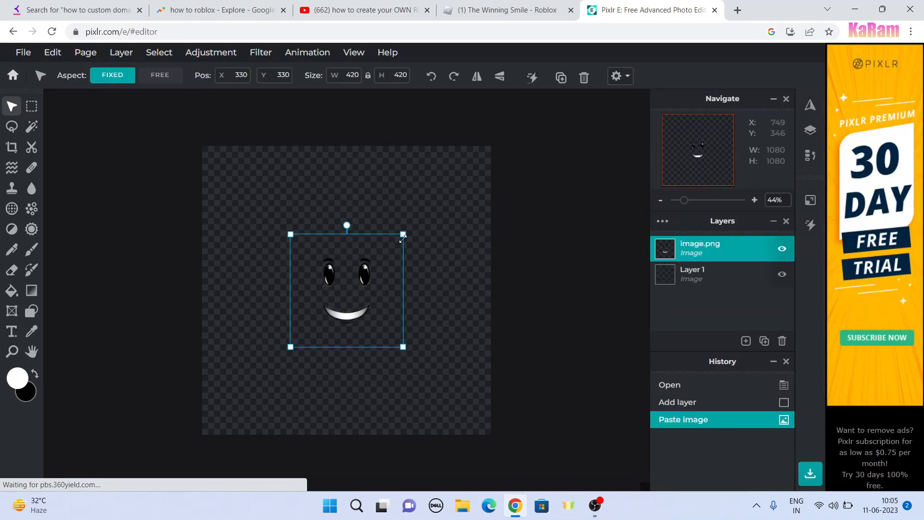
{"action": "left_click_drag", "start_coordinate": [404, 235], "coordinate": [463, 174]}
{"action": "left_click_drag", "start_coordinate": [410, 257], "coordinate": [372, 268]}
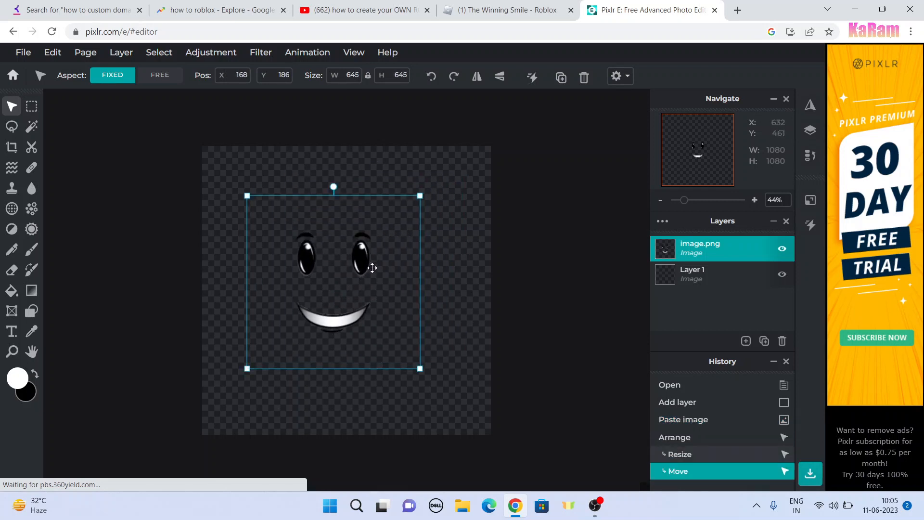
{"action": "left_click_drag", "start_coordinate": [417, 194], "coordinate": [459, 179]}
{"action": "left_click_drag", "start_coordinate": [416, 254], "coordinate": [400, 280]}
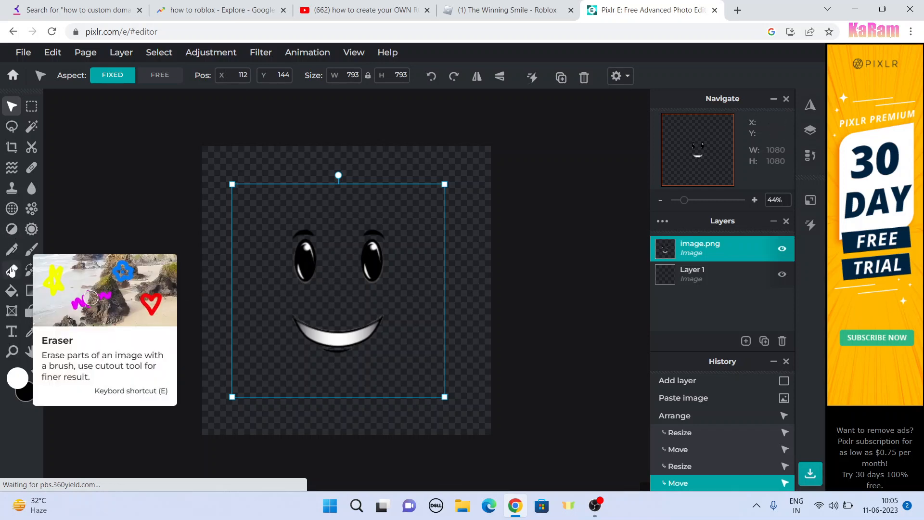
Step: Erase both eyes and eyebrows of the pasted face with the Eraser, keeping only the smiling mouth
{"action": "left_click", "coordinate": [12, 270]}
{"action": "mouse_move", "coordinate": [309, 251]}
{"action": "left_mouse_down"}
{"action": "mouse_move", "coordinate": [308, 241]}
{"action": "mouse_move", "coordinate": [325, 250]}
{"action": "mouse_move", "coordinate": [303, 269]}
{"action": "left_mouse_up"}
{"action": "mouse_move", "coordinate": [361, 255]}
{"action": "left_mouse_down"}
{"action": "mouse_move", "coordinate": [301, 276]}
{"action": "mouse_move", "coordinate": [368, 274]}
{"action": "mouse_move", "coordinate": [384, 261]}
{"action": "mouse_move", "coordinate": [350, 242]}
{"action": "mouse_move", "coordinate": [303, 246]}
{"action": "mouse_move", "coordinate": [291, 259]}
{"action": "mouse_move", "coordinate": [328, 270]}
{"action": "mouse_move", "coordinate": [370, 264]}
{"action": "mouse_move", "coordinate": [380, 250]}
{"action": "mouse_move", "coordinate": [375, 238]}
{"action": "mouse_move", "coordinate": [362, 257]}
{"action": "mouse_move", "coordinate": [373, 249]}
{"action": "mouse_move", "coordinate": [368, 277]}
{"action": "mouse_move", "coordinate": [379, 269]}
{"action": "mouse_move", "coordinate": [378, 283]}
{"action": "mouse_move", "coordinate": [371, 270]}
{"action": "mouse_move", "coordinate": [306, 273]}
{"action": "mouse_move", "coordinate": [385, 273]}
{"action": "mouse_move", "coordinate": [303, 279]}
{"action": "mouse_move", "coordinate": [376, 261]}
{"action": "mouse_move", "coordinate": [293, 270]}
{"action": "left_mouse_up"}
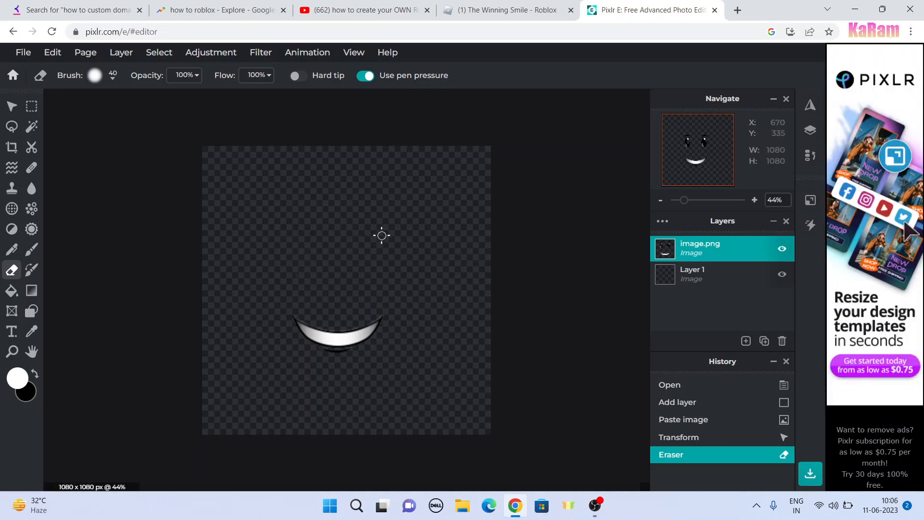
{"action": "mouse_move", "coordinate": [300, 241]}
{"action": "left_mouse_down"}
{"action": "mouse_move", "coordinate": [348, 244]}
{"action": "mouse_move", "coordinate": [351, 274]}
{"action": "mouse_move", "coordinate": [329, 292]}
{"action": "left_mouse_up"}
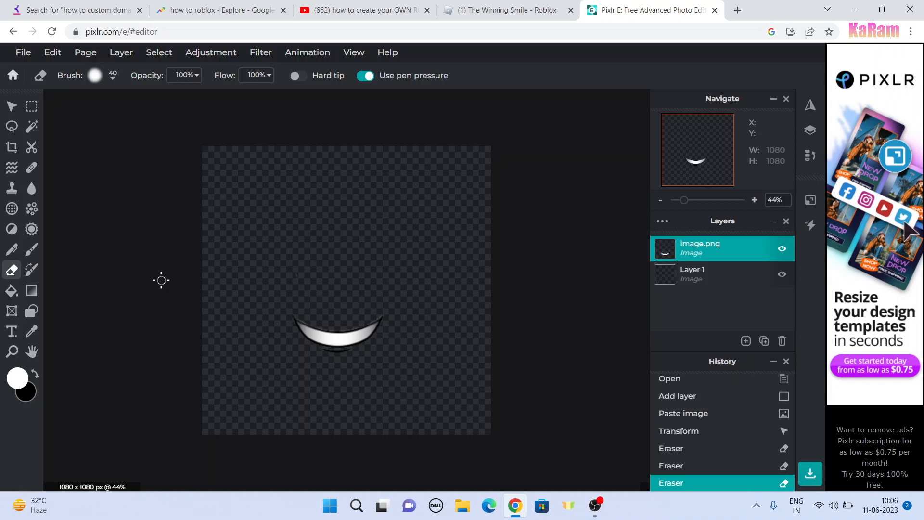
Step: Copy the Classic Male - Face image from the Roblox Heads listing and switch back to the Pixlr E canvas
{"action": "left_click", "coordinate": [482, 10]}
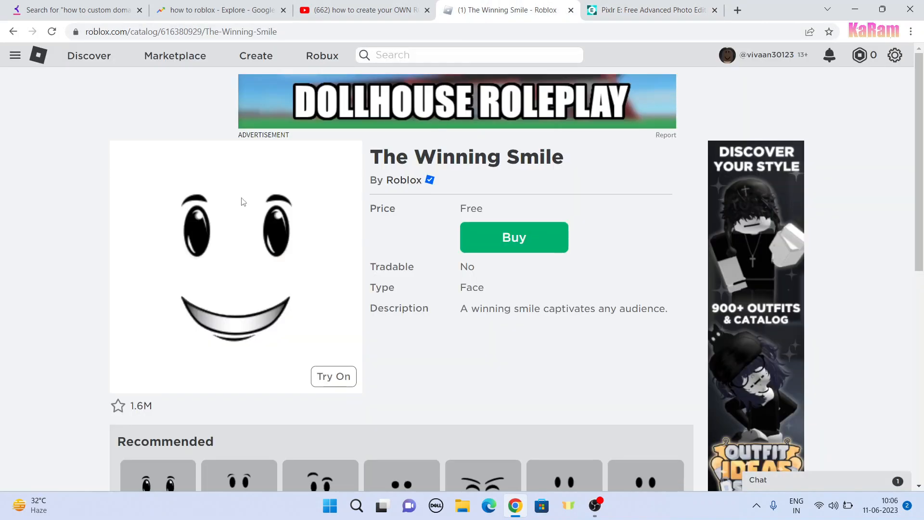
{"action": "left_click", "coordinate": [13, 31]}
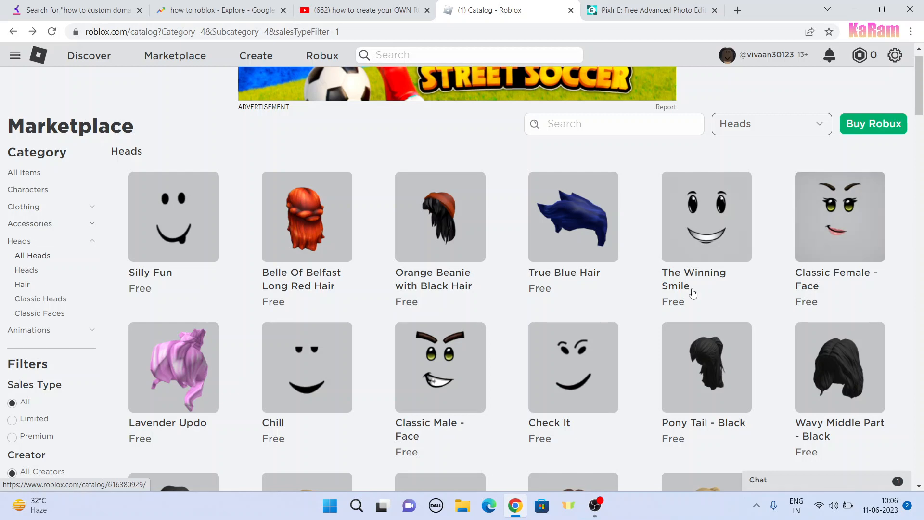
{"action": "left_click", "coordinate": [461, 366]}
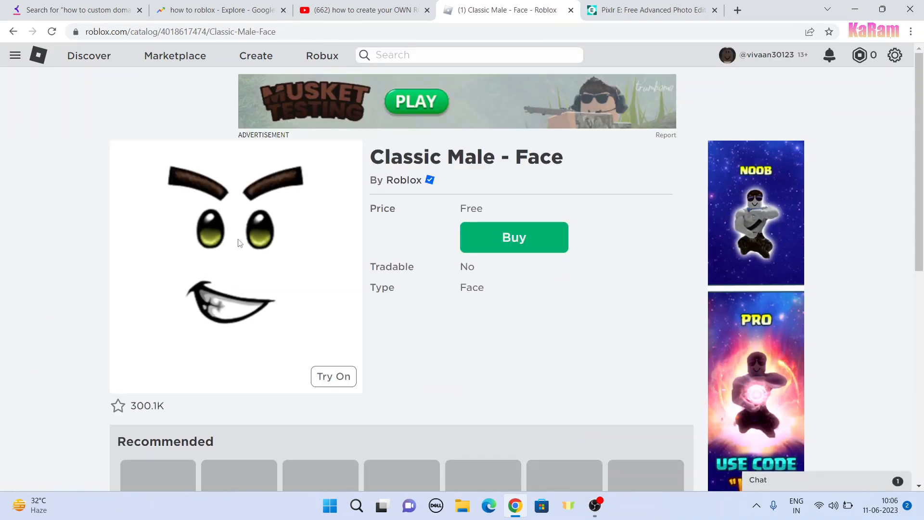
{"action": "right_click", "coordinate": [239, 240]}
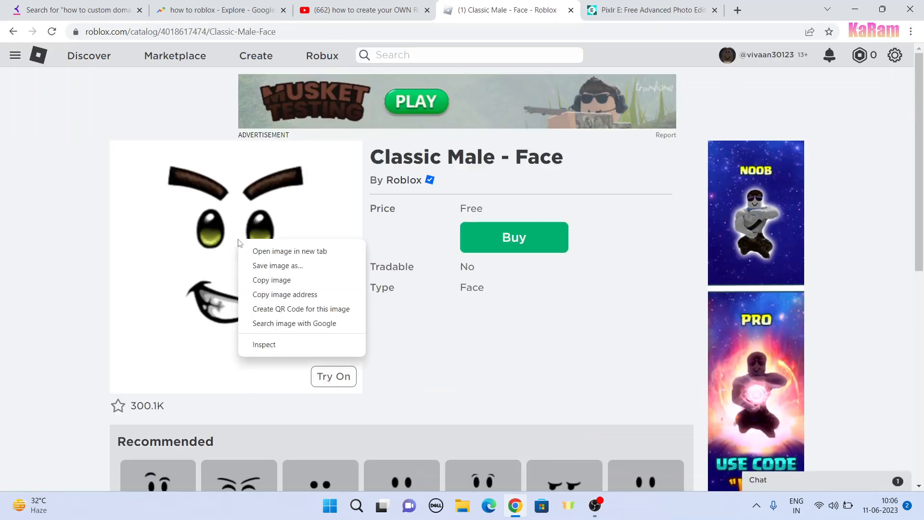
{"action": "left_click", "coordinate": [271, 284]}
{"action": "left_click", "coordinate": [640, 9]}
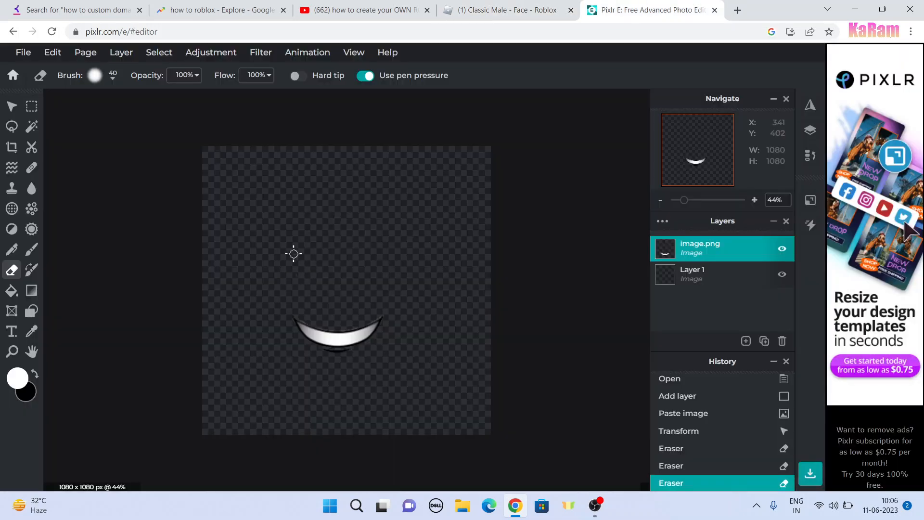
Step: Paste the copied Classic Male face, enlarge it to about 425 x 492 px and align its mouth over the existing smile
{"action": "key", "text": "ctrl+v"}
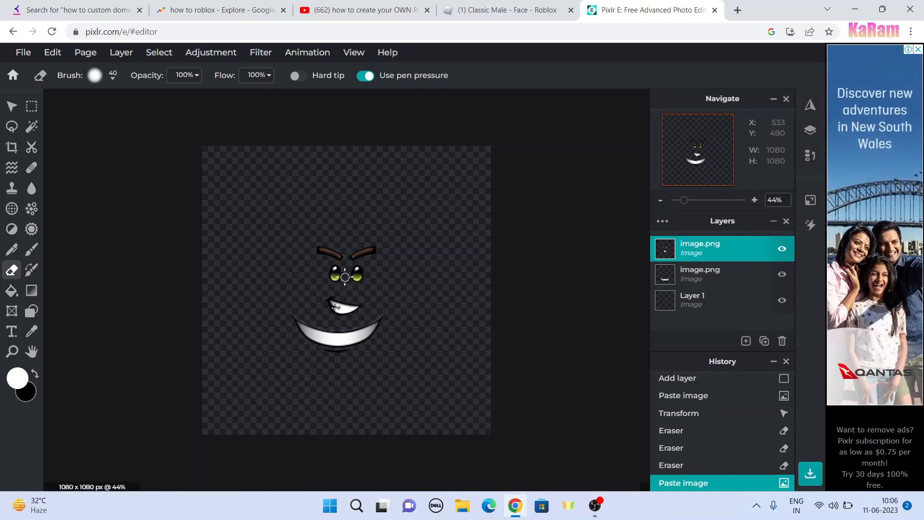
{"action": "left_click", "coordinate": [347, 271]}
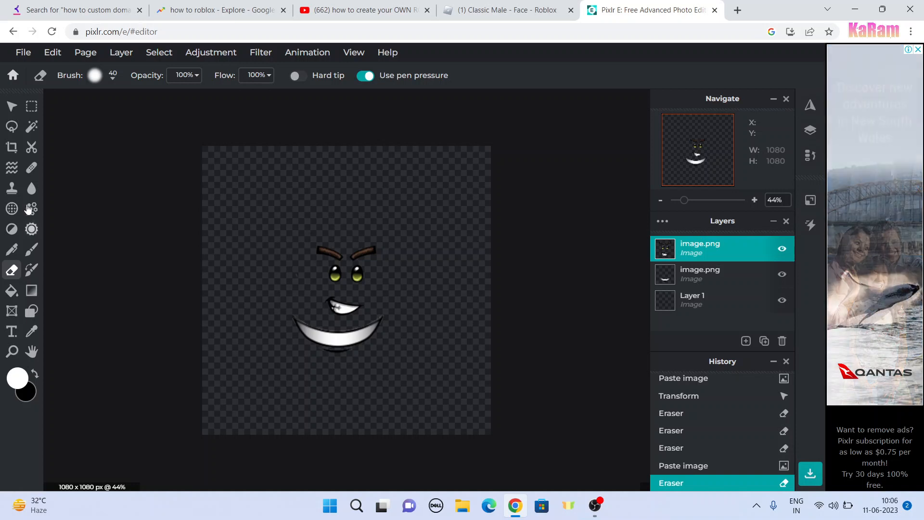
{"action": "left_click", "coordinate": [12, 106]}
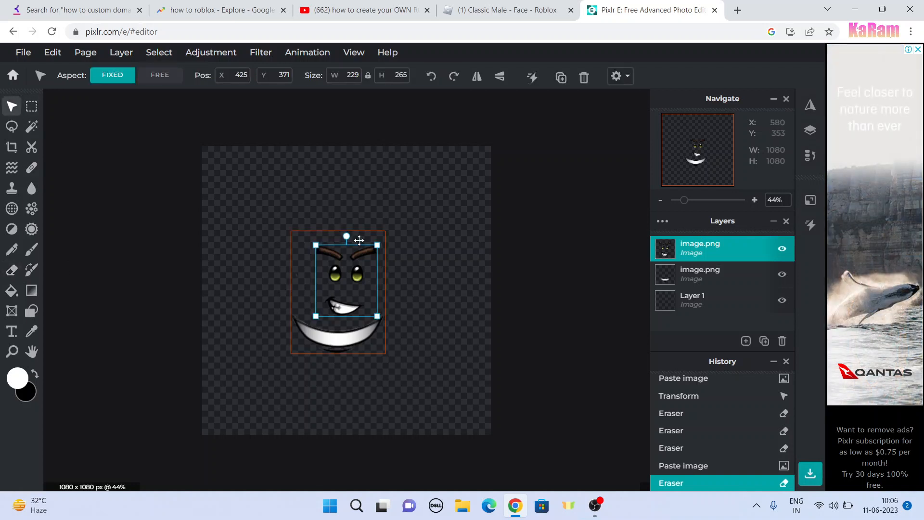
{"action": "left_click_drag", "start_coordinate": [378, 245], "coordinate": [366, 281]}
{"action": "left_click_drag", "start_coordinate": [366, 281], "coordinate": [366, 281]}
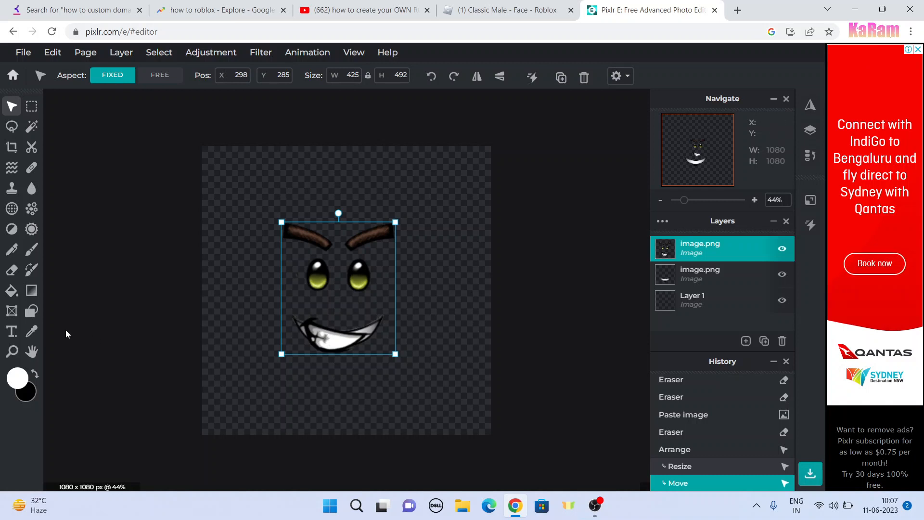
Step: Erase the mouth of the pasted Classic Male face with the Eraser, keeping only its eyes and eyebrows
{"action": "left_click", "coordinate": [11, 270]}
{"action": "mouse_move", "coordinate": [282, 331]}
{"action": "left_mouse_down"}
{"action": "mouse_move", "coordinate": [334, 332]}
{"action": "mouse_move", "coordinate": [324, 348]}
{"action": "mouse_move", "coordinate": [363, 321]}
{"action": "mouse_move", "coordinate": [353, 338]}
{"action": "mouse_move", "coordinate": [315, 346]}
{"action": "mouse_move", "coordinate": [318, 330]}
{"action": "mouse_move", "coordinate": [306, 327]}
{"action": "mouse_move", "coordinate": [384, 327]}
{"action": "mouse_move", "coordinate": [310, 360]}
{"action": "left_mouse_up"}
{"action": "mouse_move", "coordinate": [359, 338]}
{"action": "left_mouse_down"}
{"action": "mouse_move", "coordinate": [323, 353]}
{"action": "mouse_move", "coordinate": [333, 329]}
{"action": "mouse_move", "coordinate": [319, 346]}
{"action": "mouse_move", "coordinate": [336, 360]}
{"action": "mouse_move", "coordinate": [435, 319]}
{"action": "left_mouse_up"}
{"action": "left_click", "coordinate": [332, 332]}
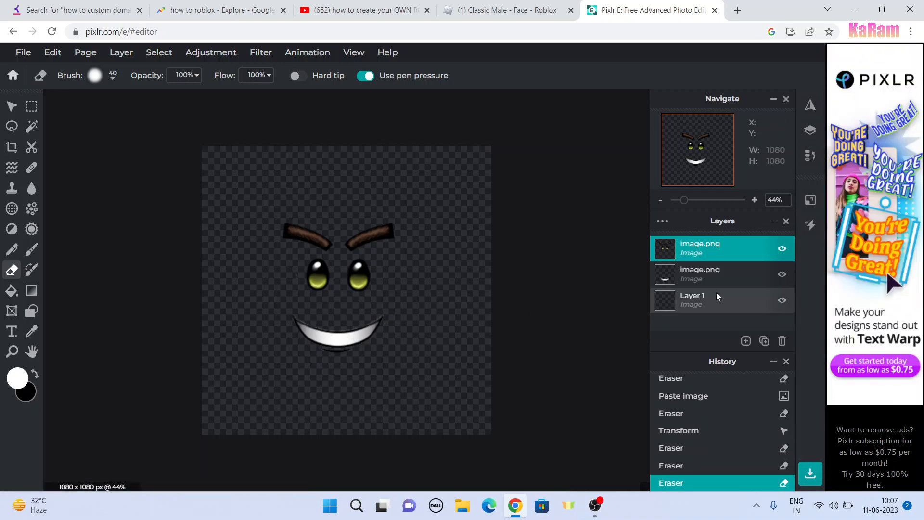
Step: Fill Layer 1 with white as the background behind the face parts
{"action": "left_click", "coordinate": [696, 299]}
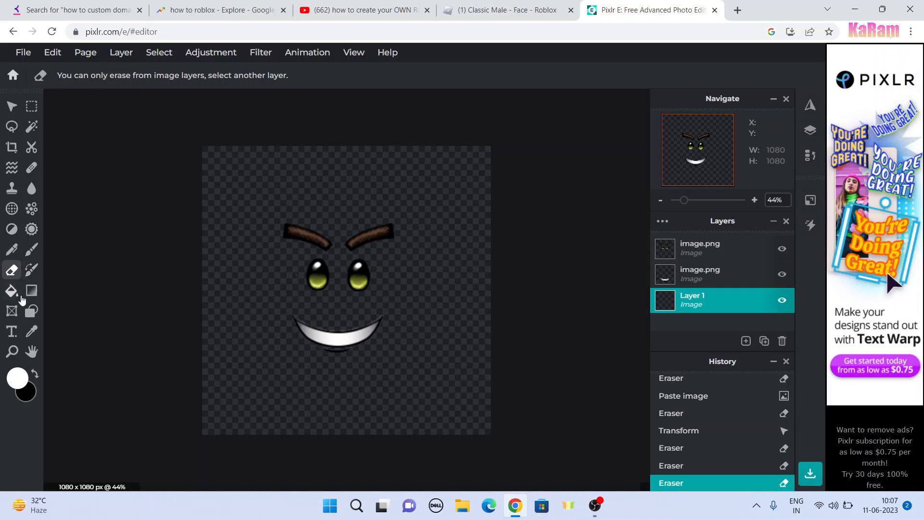
{"action": "left_click", "coordinate": [12, 291]}
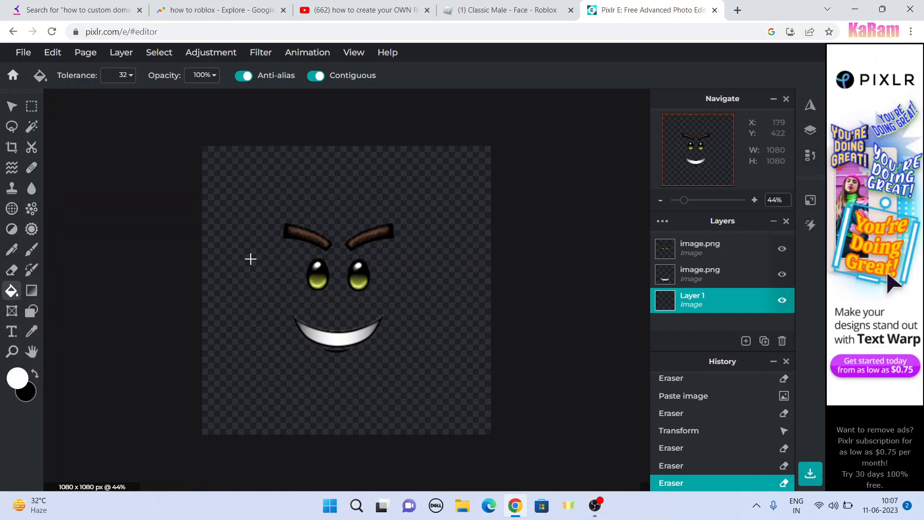
{"action": "left_click", "coordinate": [251, 259]}
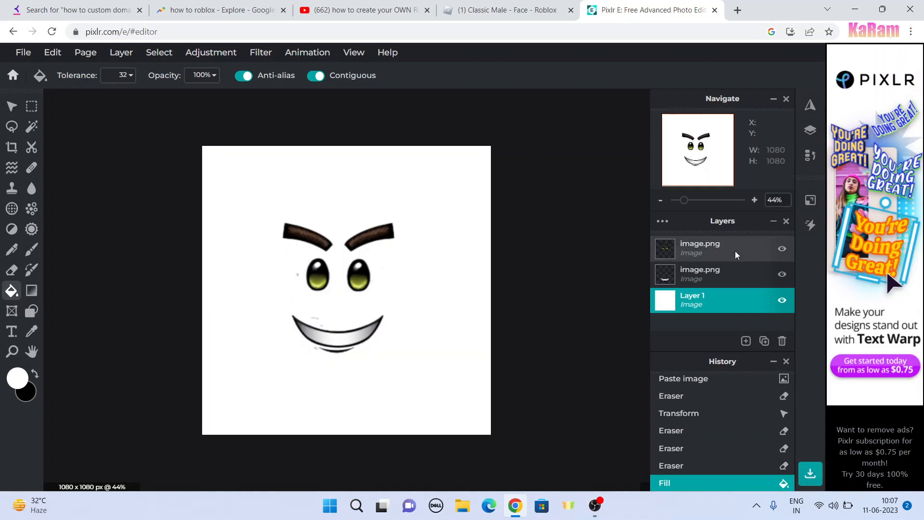
Step: Erase the leftover specks around the smile and beside the eyes on the two face image layers
{"action": "left_click", "coordinate": [727, 272]}
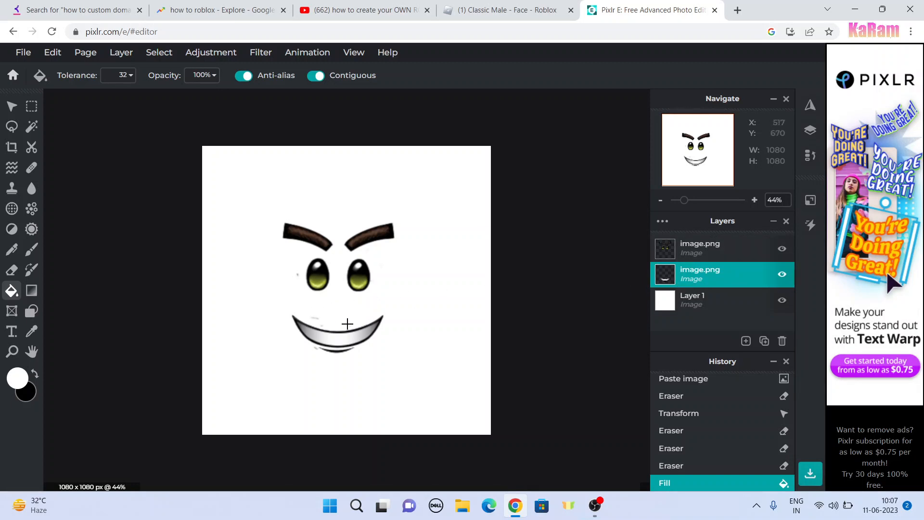
{"action": "left_click", "coordinate": [749, 257]}
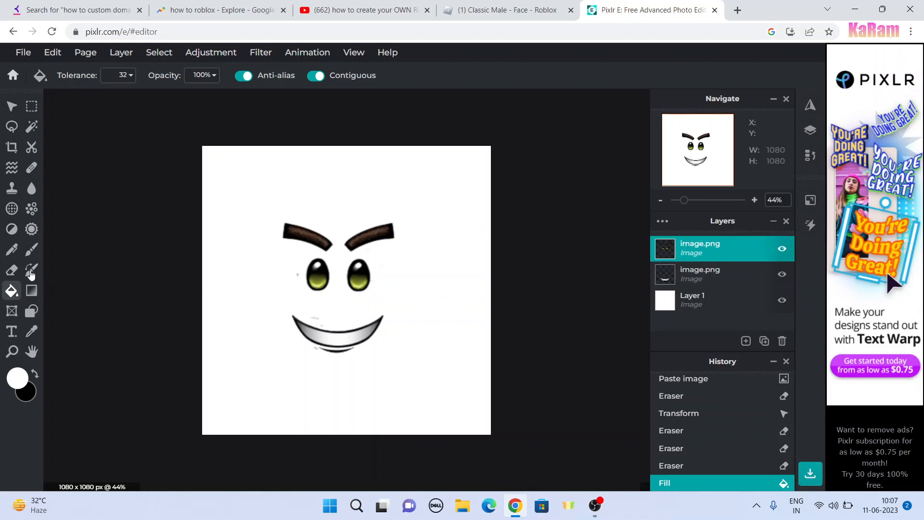
{"action": "left_click", "coordinate": [12, 269]}
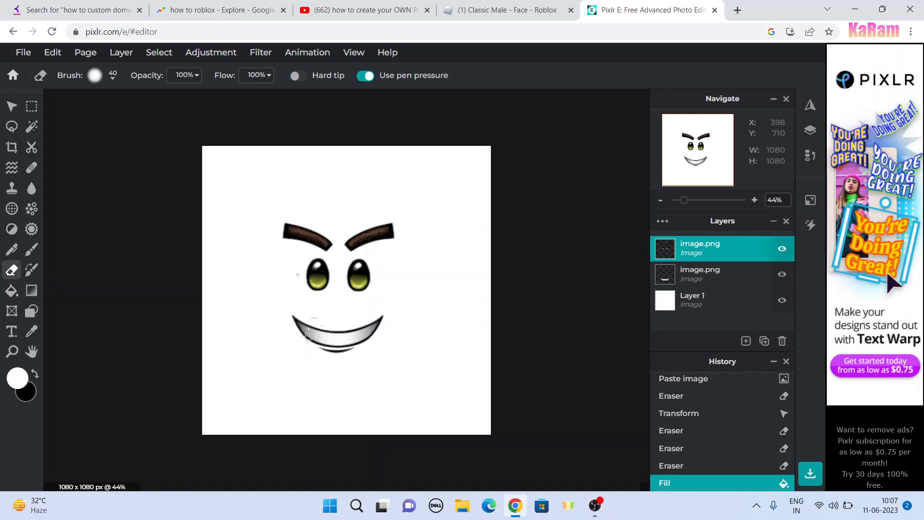
{"action": "mouse_move", "coordinate": [357, 333]}
{"action": "left_mouse_down"}
{"action": "mouse_move", "coordinate": [358, 353]}
{"action": "mouse_move", "coordinate": [302, 346]}
{"action": "mouse_move", "coordinate": [299, 332]}
{"action": "left_mouse_up"}
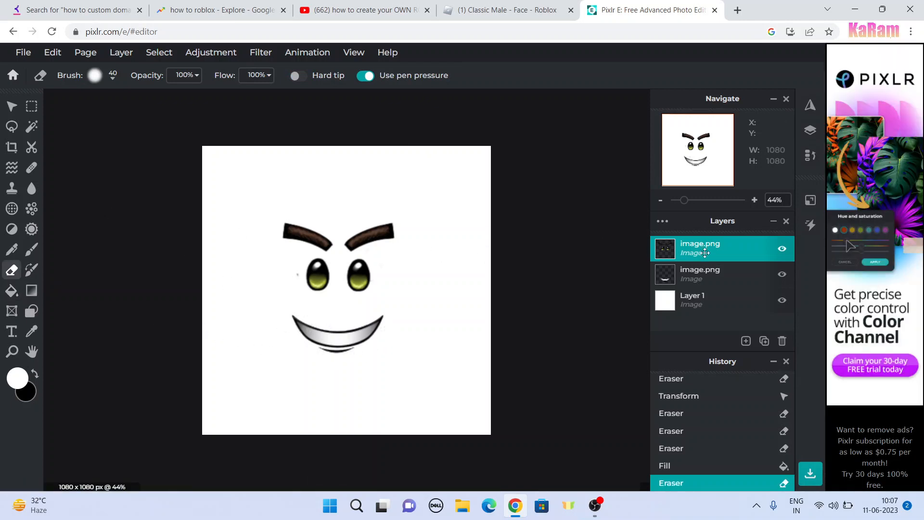
{"action": "left_click", "coordinate": [703, 274]}
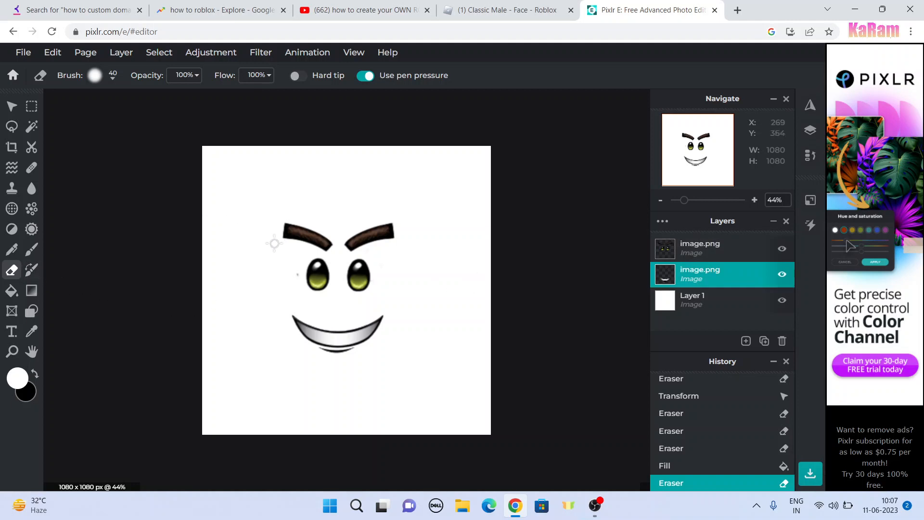
{"action": "left_click", "coordinate": [382, 278]}
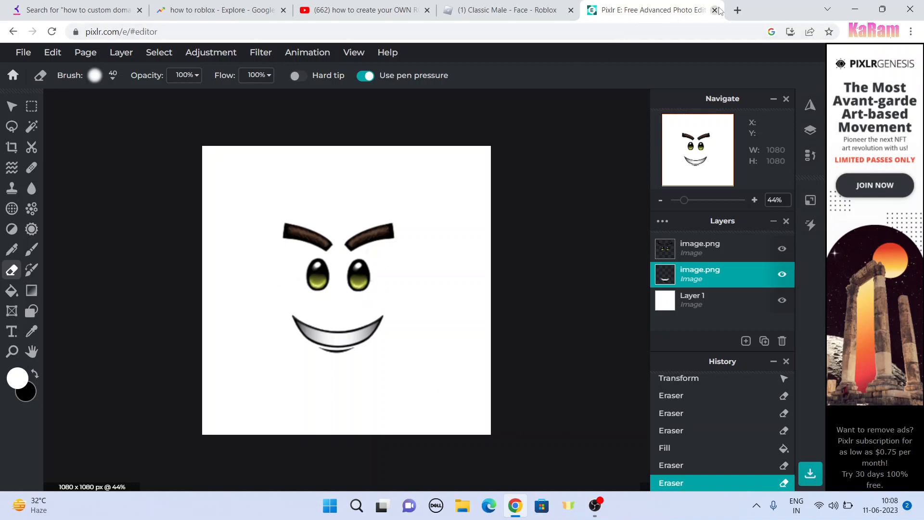
Step: Search Google Images in a new browser tab for "glasses transparent background png"
{"action": "left_click", "coordinate": [737, 10]}
{"action": "left_click", "coordinate": [727, 27]}
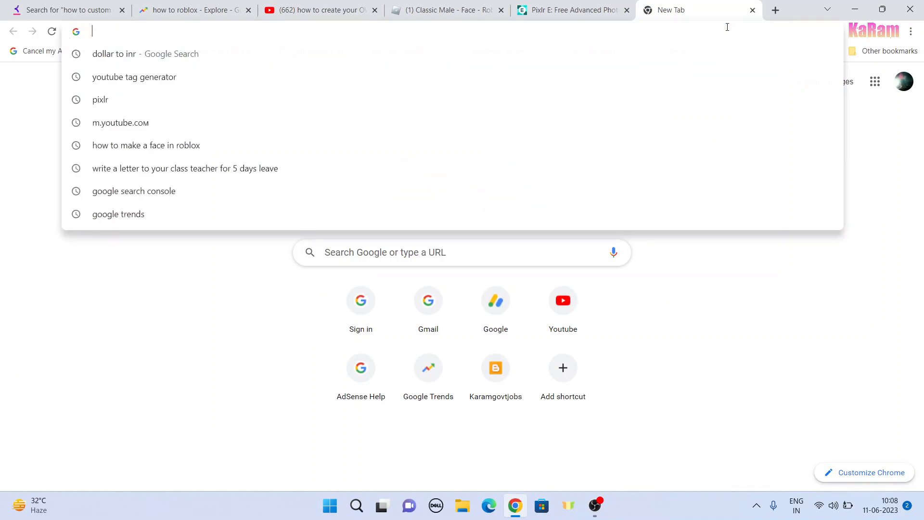
{"action": "type", "text": "glass"}
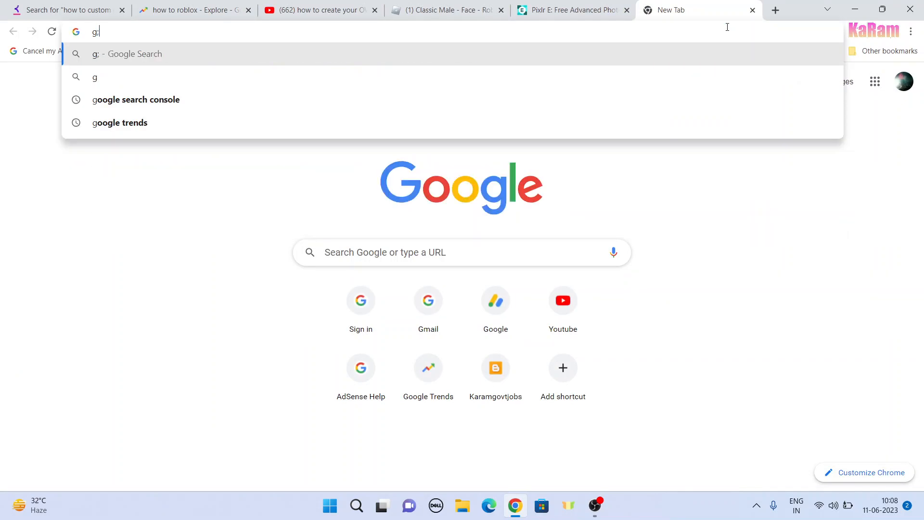
{"action": "type", "text": "es"}
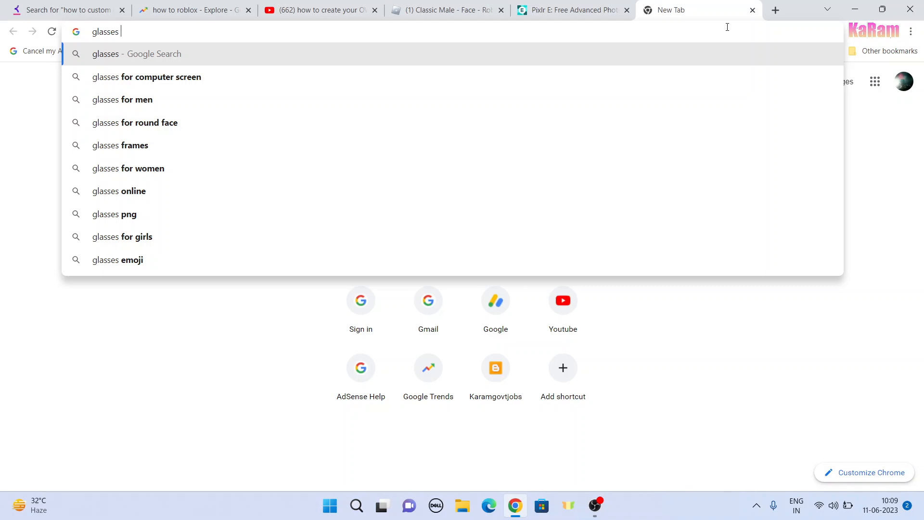
{"action": "type", "text": "tran"}
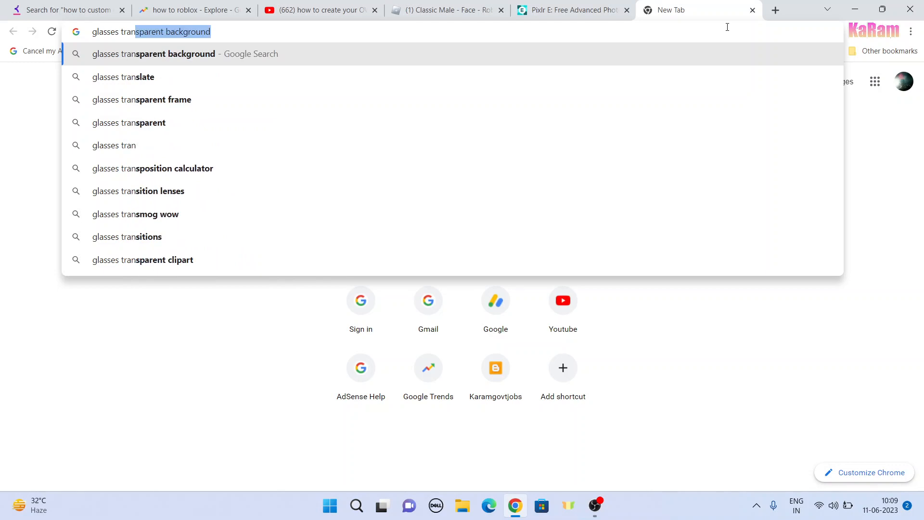
{"action": "key", "text": "Return"}
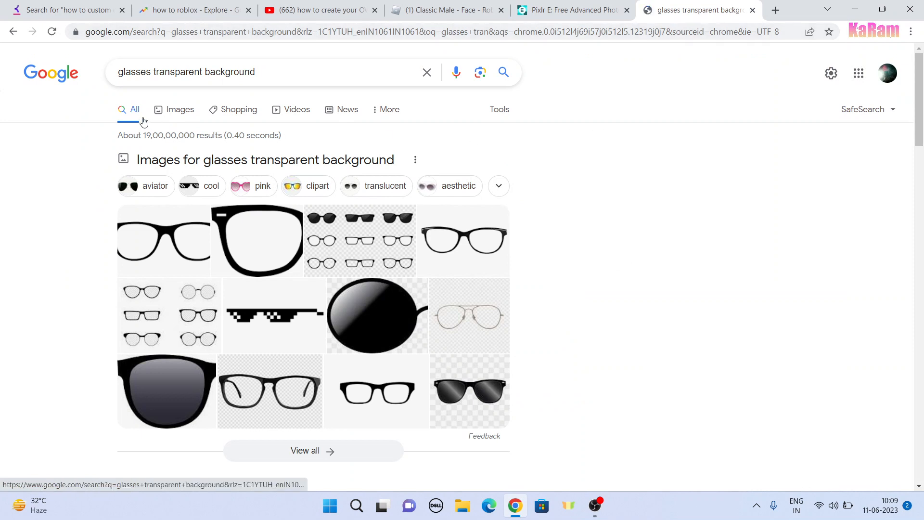
{"action": "left_click", "coordinate": [292, 70]}
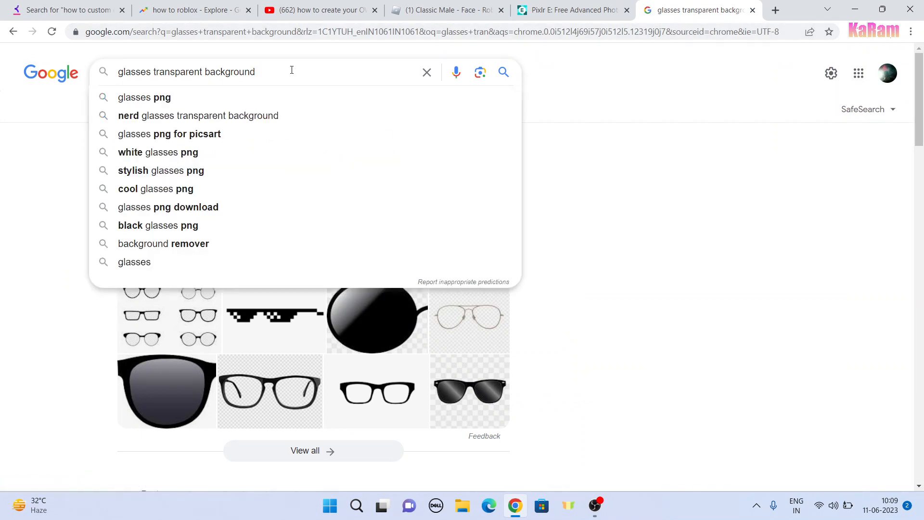
{"action": "type", "text": "png"}
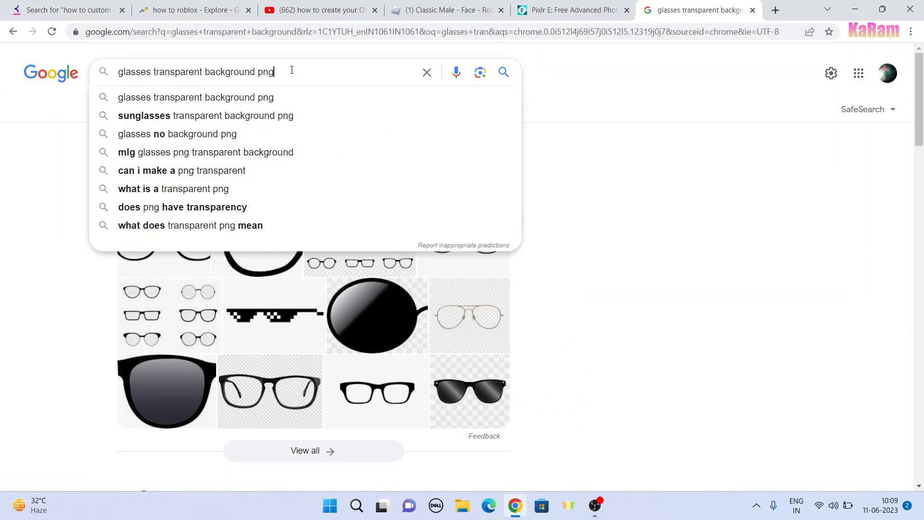
{"action": "key", "text": "Return"}
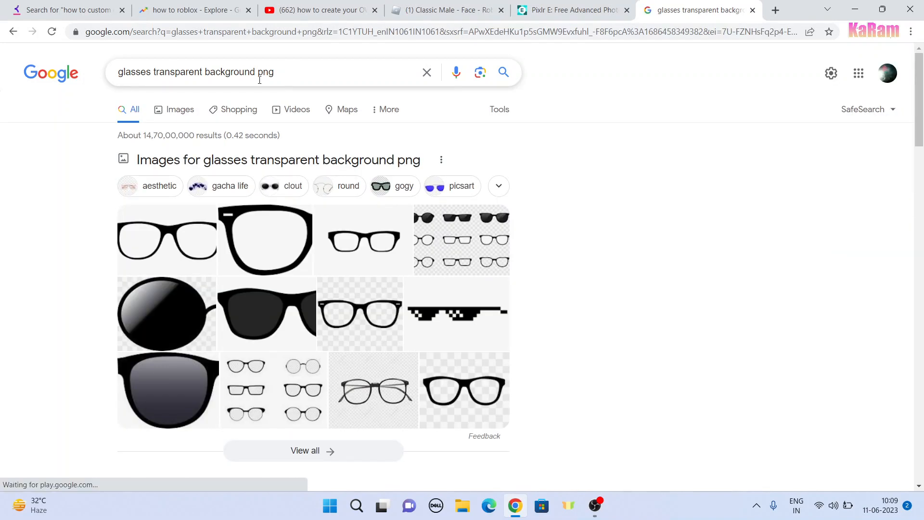
{"action": "left_click", "coordinate": [178, 112]}
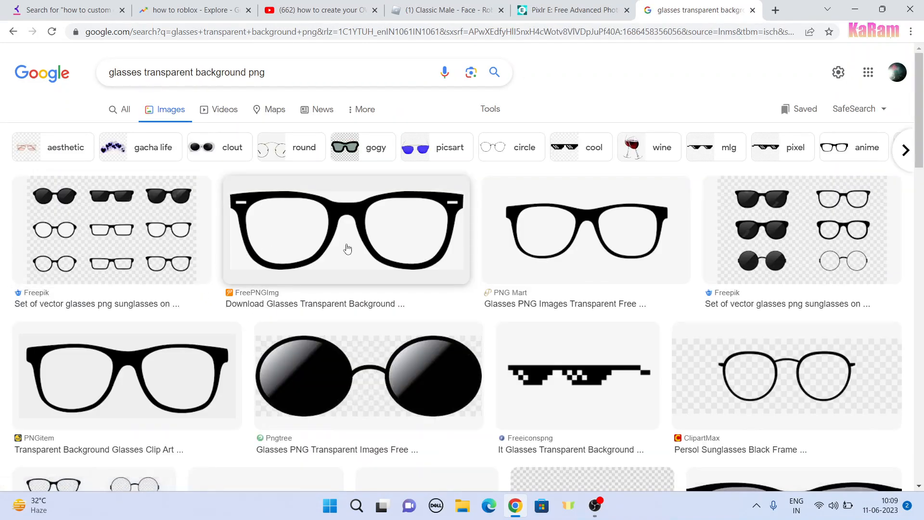
Step: Copy the black-framed glasses image from the PNG Mart result and switch back to the Pixlr E canvas
{"action": "left_click", "coordinate": [563, 239]}
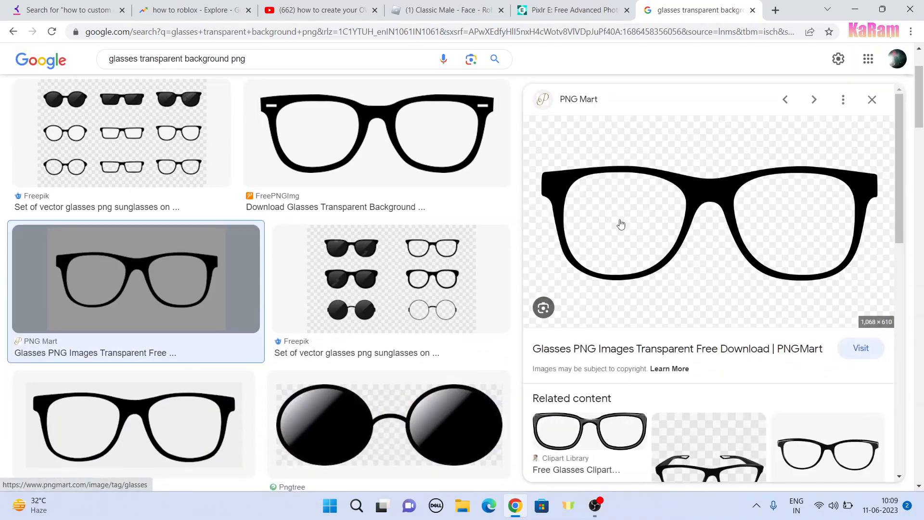
{"action": "right_click", "coordinate": [621, 224]}
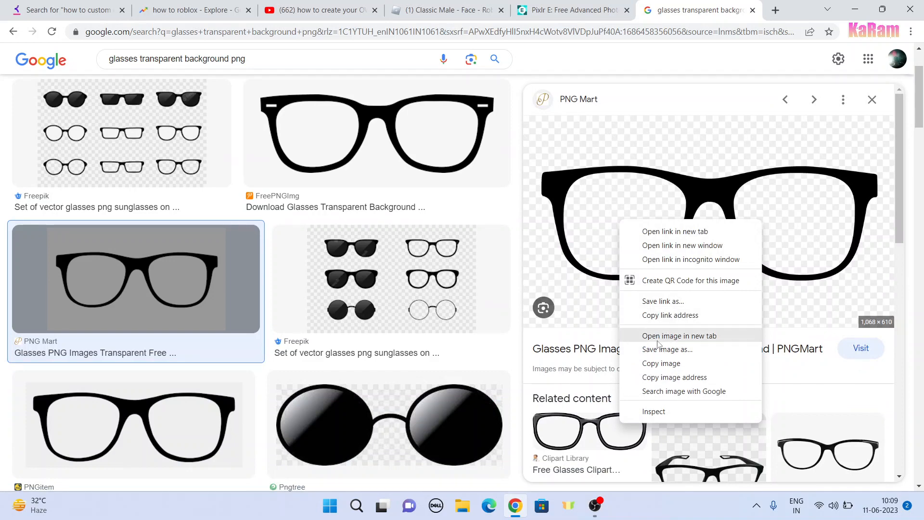
{"action": "left_click", "coordinate": [661, 369]}
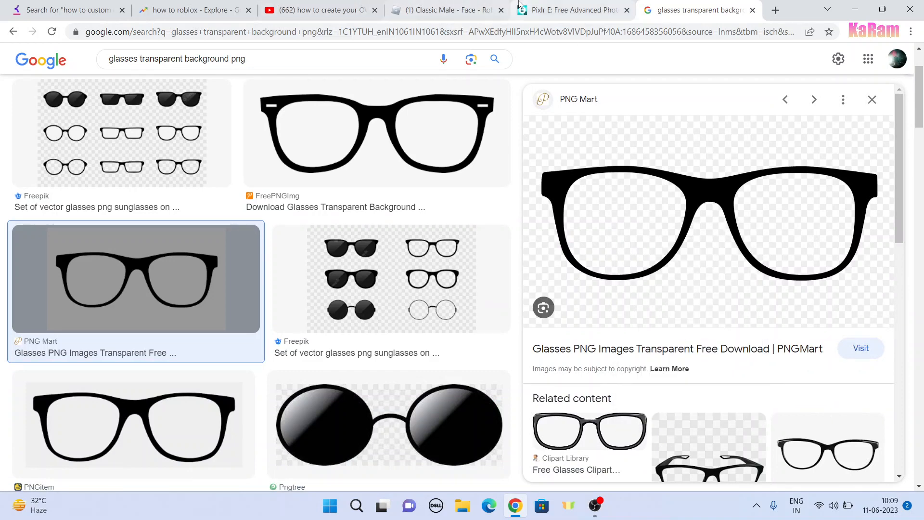
{"action": "left_click", "coordinate": [570, 10]}
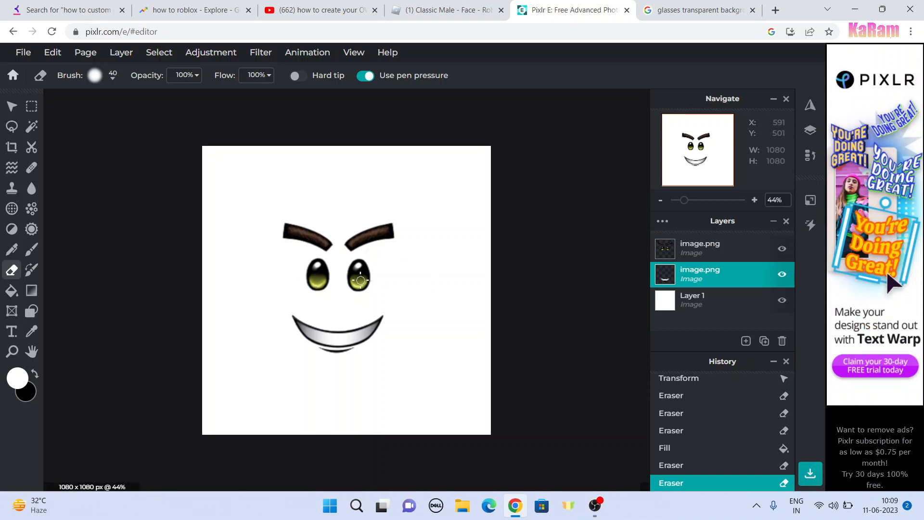
Step: Paste the copied glasses, shrink them to about 461 x 263 px and place them over the eyes at about X 280, Y 307
{"action": "key", "text": "ctrl+v"}
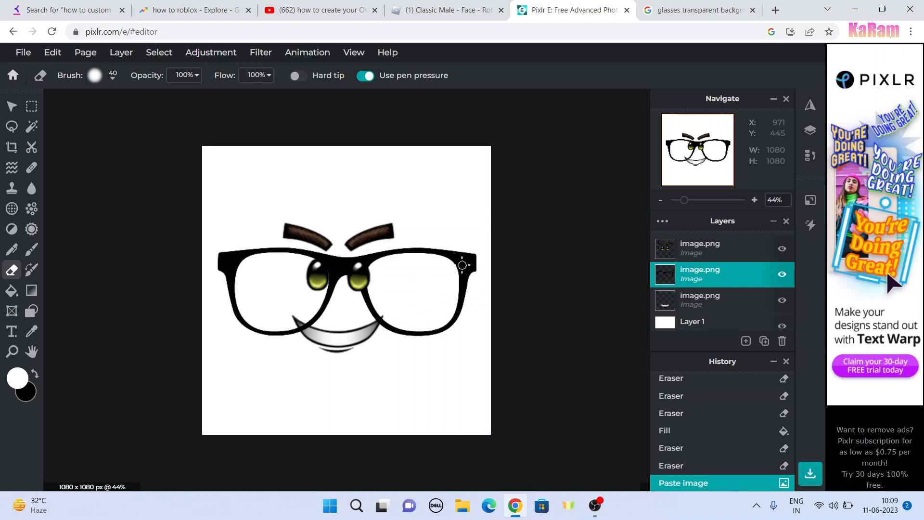
{"action": "left_click", "coordinate": [11, 107]}
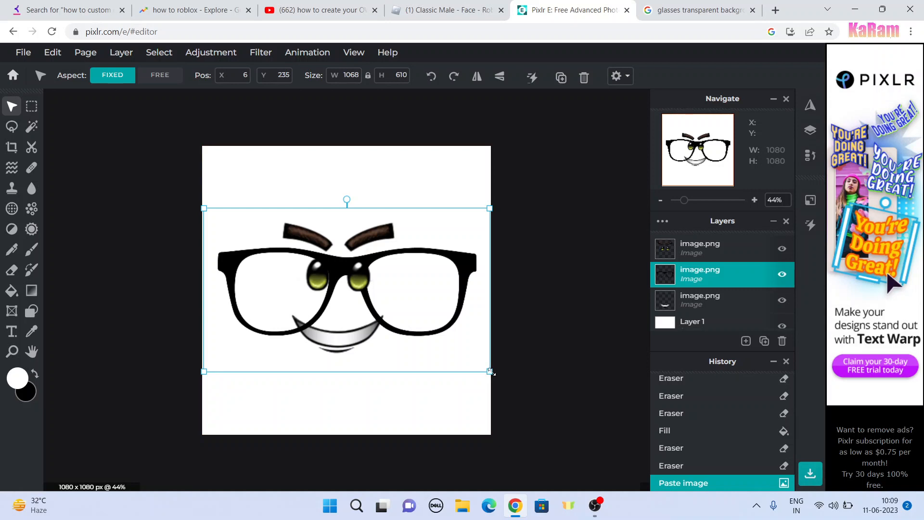
{"action": "left_click_drag", "start_coordinate": [490, 371], "coordinate": [359, 296]}
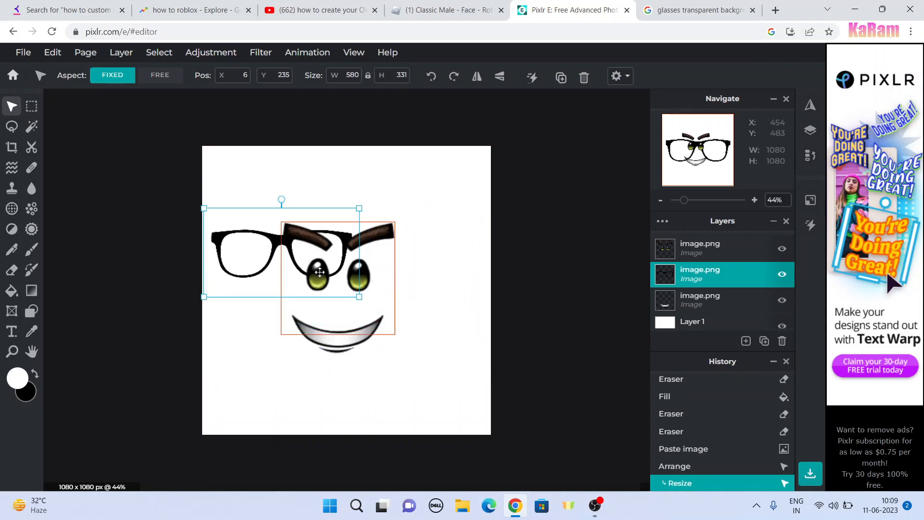
{"action": "left_click_drag", "start_coordinate": [290, 260], "coordinate": [391, 293]}
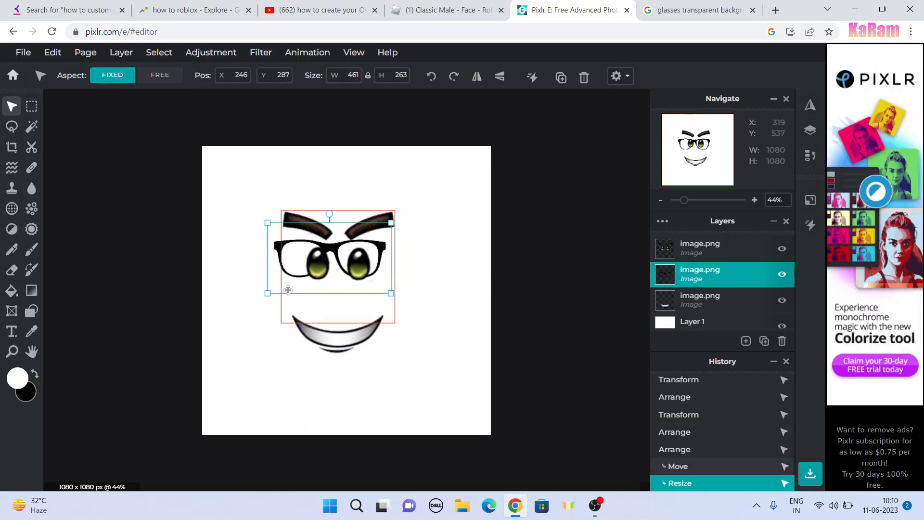
{"action": "left_click_drag", "start_coordinate": [277, 286], "coordinate": [288, 290]}
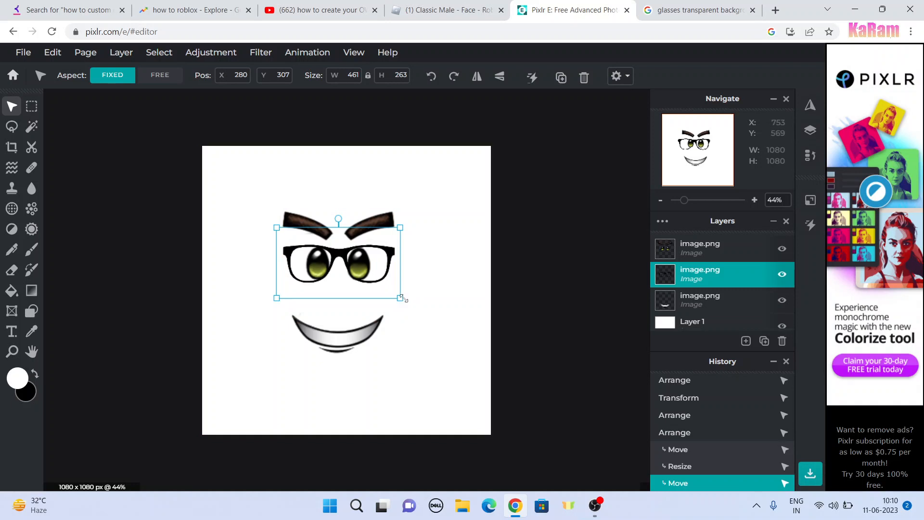
Step: Enlarge the glasses slightly and move the eyes and eyebrows to about X 319, Y 241 so both eyes sit inside the frames
{"action": "mouse_move", "coordinate": [400, 298]}
{"action": "left_mouse_down"}
{"action": "mouse_move", "coordinate": [385, 289]}
{"action": "mouse_move", "coordinate": [412, 303]}
{"action": "mouse_move", "coordinate": [394, 284]}
{"action": "left_mouse_up"}
{"action": "left_click", "coordinate": [388, 284]}
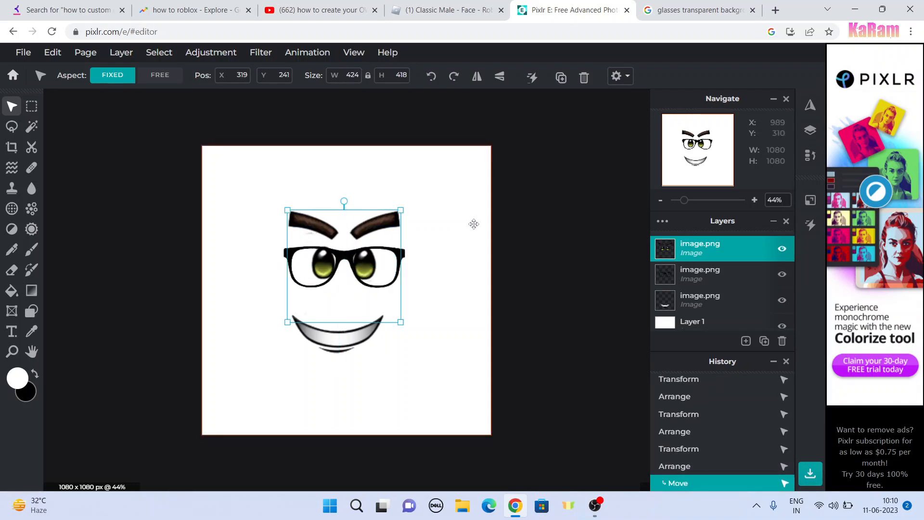
{"action": "left_click", "coordinate": [456, 262]}
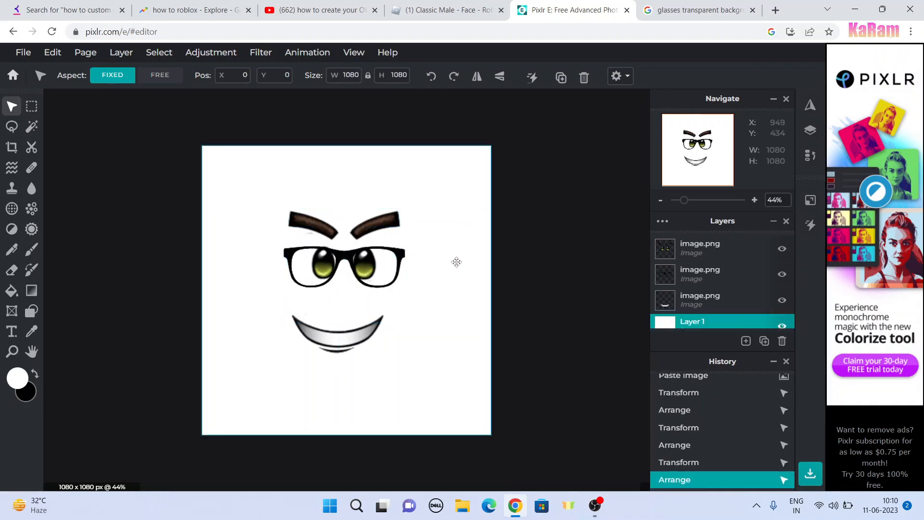
{"action": "left_click", "coordinate": [392, 283]}
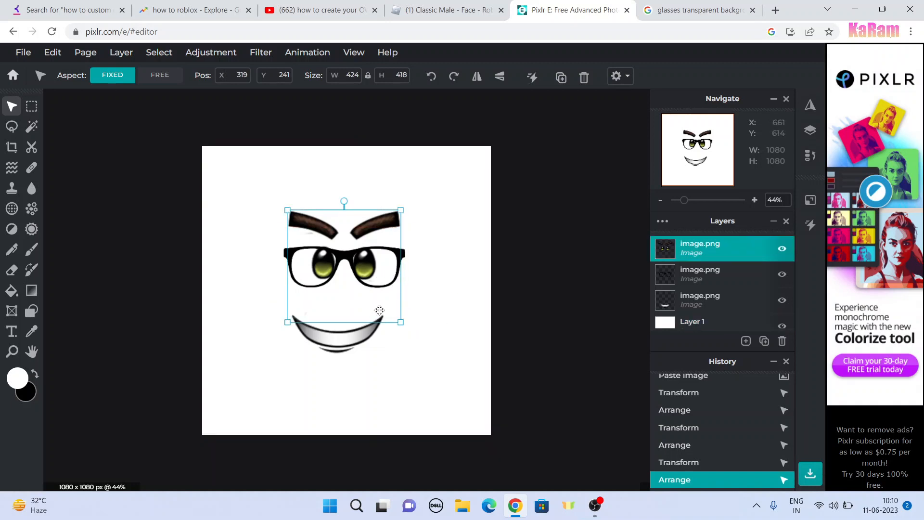
Step: Enlarge the eyes and eyebrows to about 444 x 438 px and place them over the glasses at about X 309, Y 231
{"action": "left_click_drag", "start_coordinate": [380, 310], "coordinate": [377, 308]}
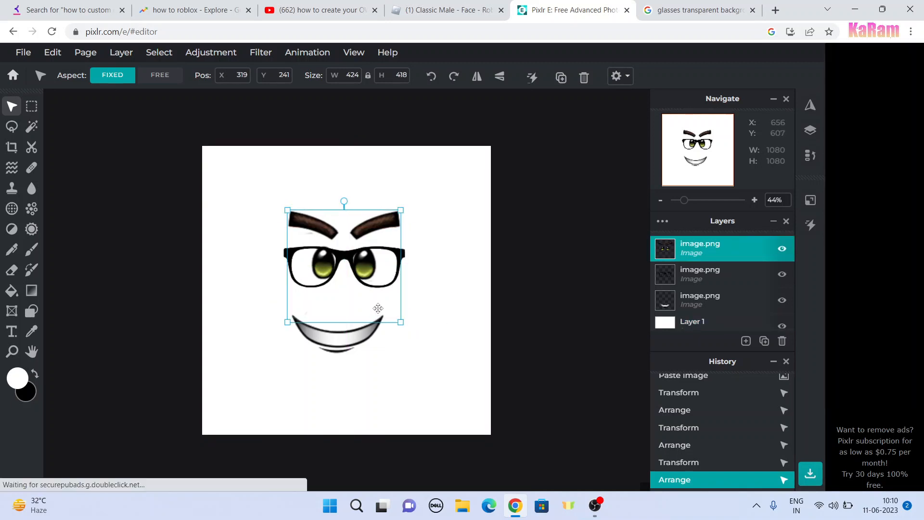
{"action": "left_click", "coordinate": [448, 287]}
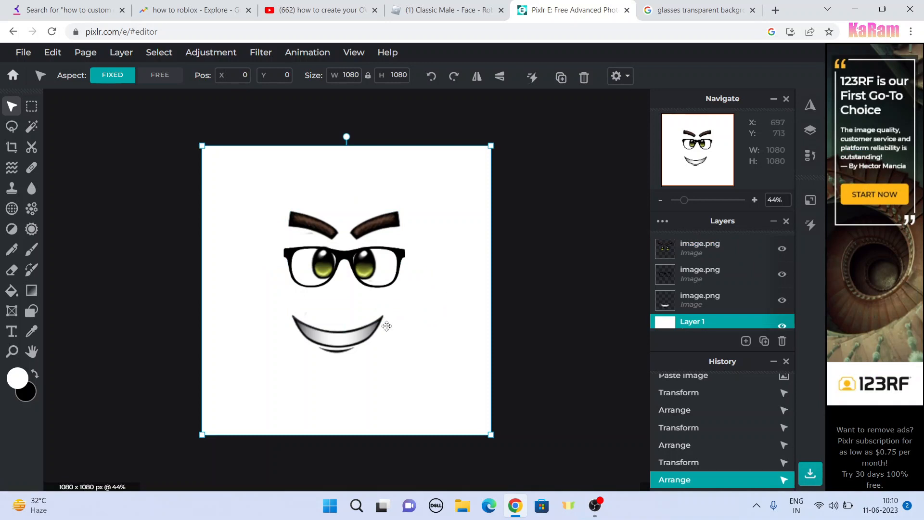
{"action": "left_click", "coordinate": [381, 267]}
{"action": "left_click_drag", "start_coordinate": [364, 291], "coordinate": [365, 290]}
{"action": "left_click_drag", "start_coordinate": [401, 321], "coordinate": [406, 323]}
{"action": "left_click", "coordinate": [458, 276]}
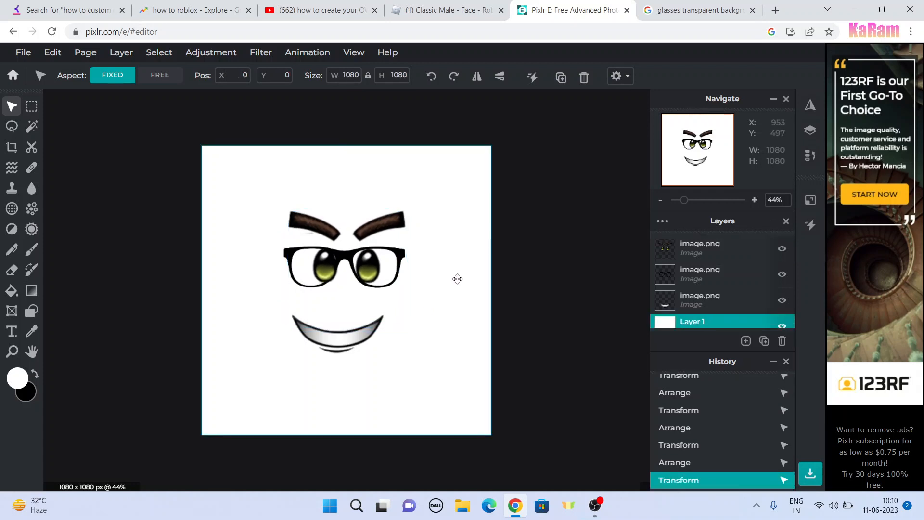
{"action": "left_click", "coordinate": [312, 260]}
{"action": "left_click_drag", "start_coordinate": [324, 270], "coordinate": [321, 267]}
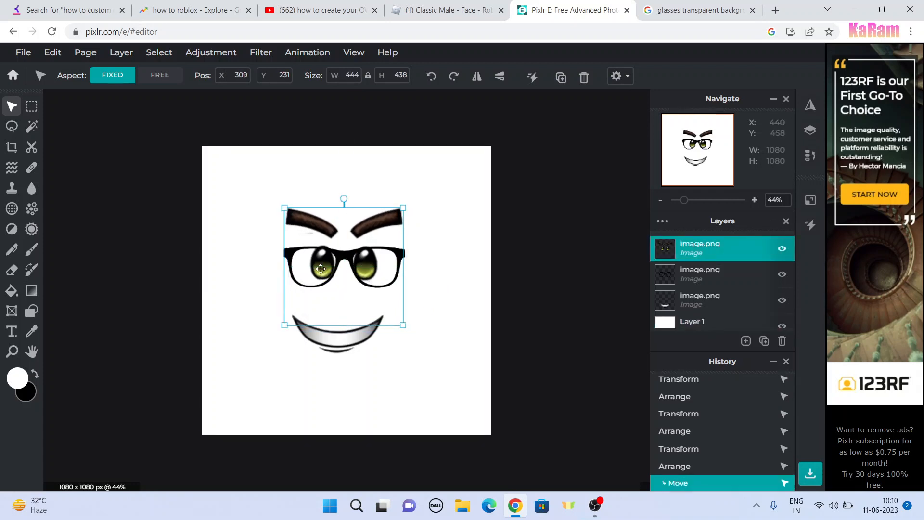
{"action": "left_click", "coordinate": [428, 311]}
{"action": "left_click", "coordinate": [385, 292]}
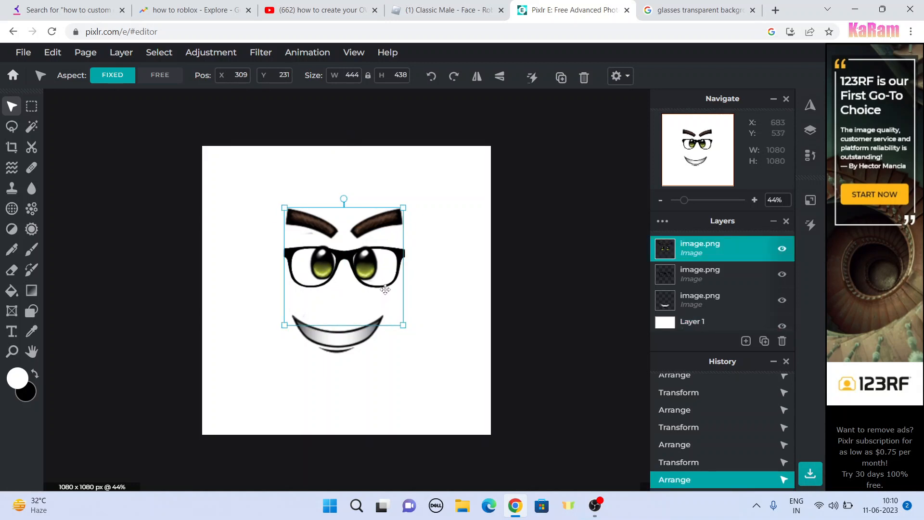
Step: Enlarge the glasses to about 596 x 340 px at about X 233, Y 280 around the eyes
{"action": "left_click", "coordinate": [421, 257]}
{"action": "left_click", "coordinate": [396, 257]}
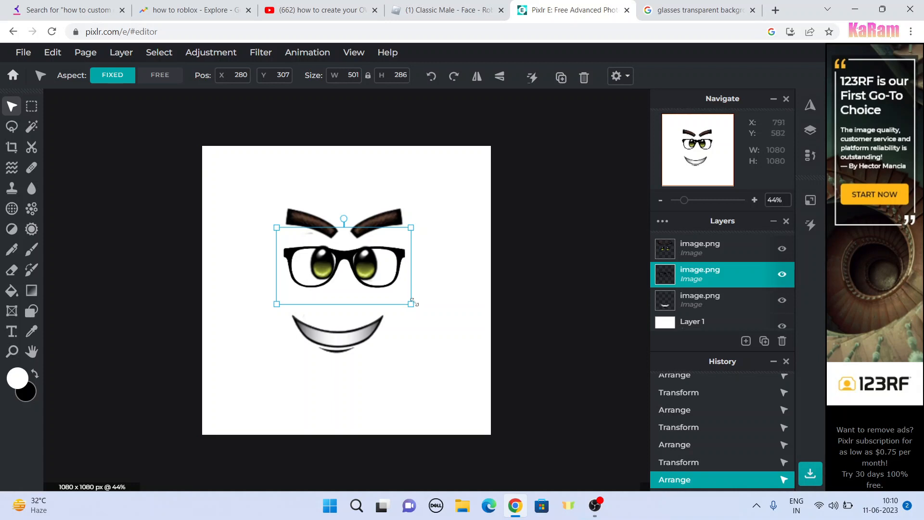
{"action": "left_click_drag", "start_coordinate": [412, 303], "coordinate": [406, 284]}
Step: Enlarge the eyes and eyebrows to about 484 x 477 px and place them at about X 289, Y 212 to fit the glasses
{"action": "left_click", "coordinate": [401, 215]}
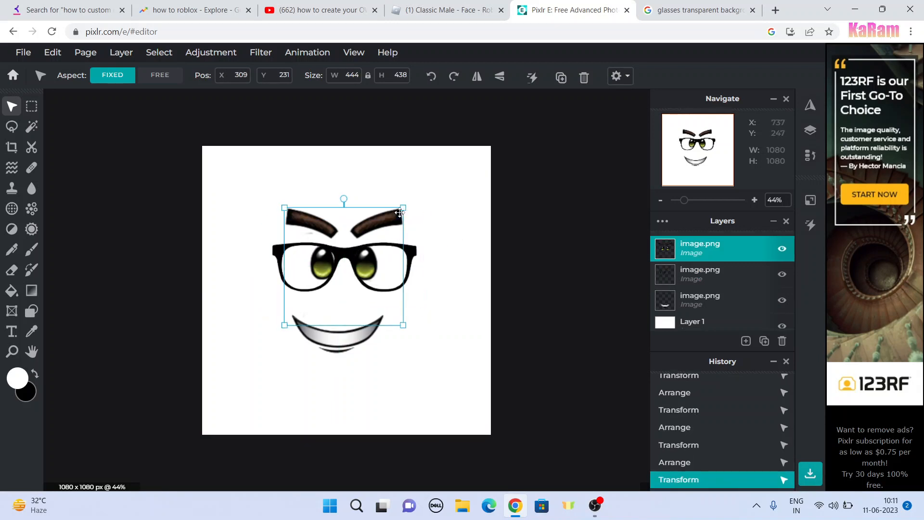
{"action": "left_click_drag", "start_coordinate": [389, 221], "coordinate": [395, 218]}
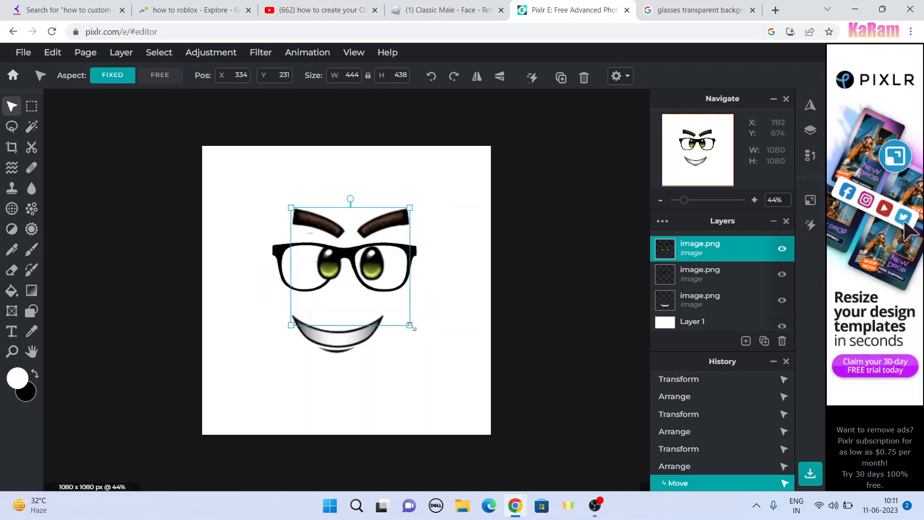
{"action": "left_click_drag", "start_coordinate": [410, 325], "coordinate": [389, 301]}
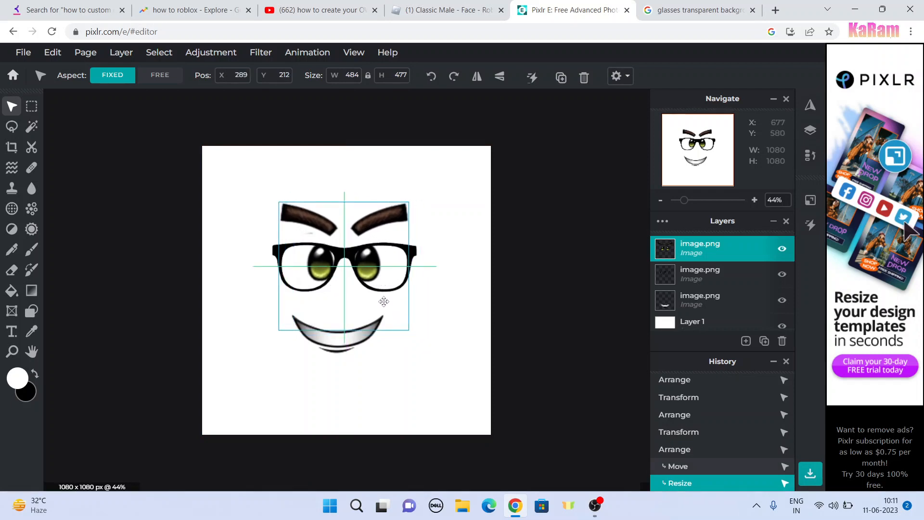
{"action": "left_click", "coordinate": [457, 244]}
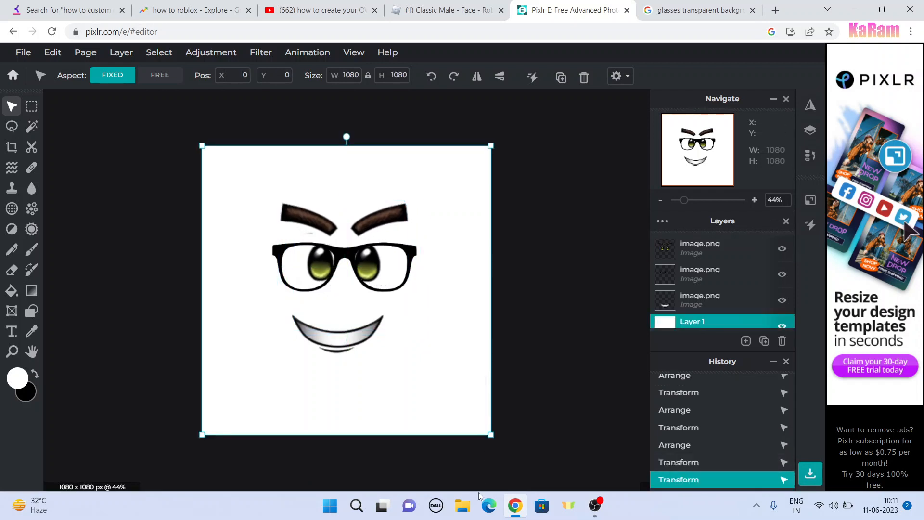
Step: Shrink the eyes and eyebrows slightly and reduce the glasses to about 571 x 326 px, leaving no layer selected
{"action": "left_click", "coordinate": [374, 284]}
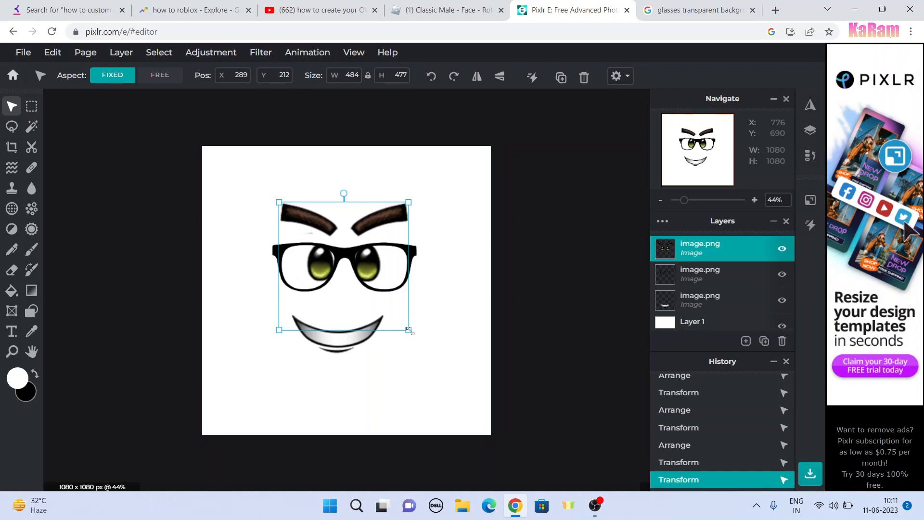
{"action": "mouse_move", "coordinate": [409, 331]}
{"action": "left_mouse_down"}
{"action": "mouse_move", "coordinate": [399, 317]}
{"action": "mouse_move", "coordinate": [409, 339]}
{"action": "mouse_move", "coordinate": [407, 327]}
{"action": "left_mouse_up"}
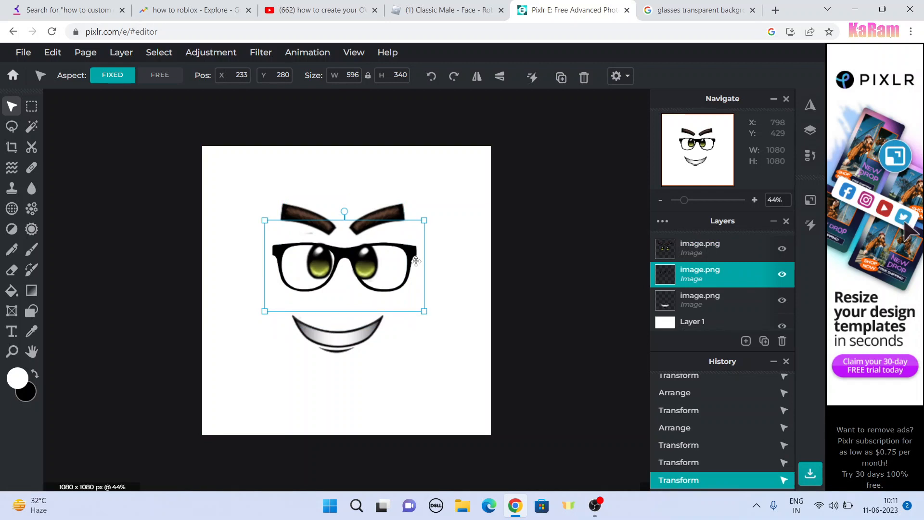
{"action": "left_click_drag", "start_coordinate": [424, 311], "coordinate": [418, 307]}
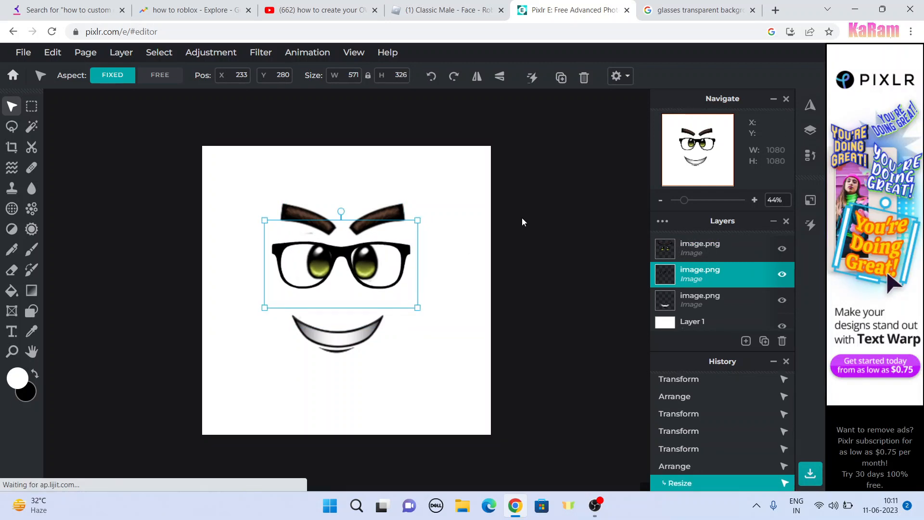
{"action": "left_click", "coordinate": [557, 201]}
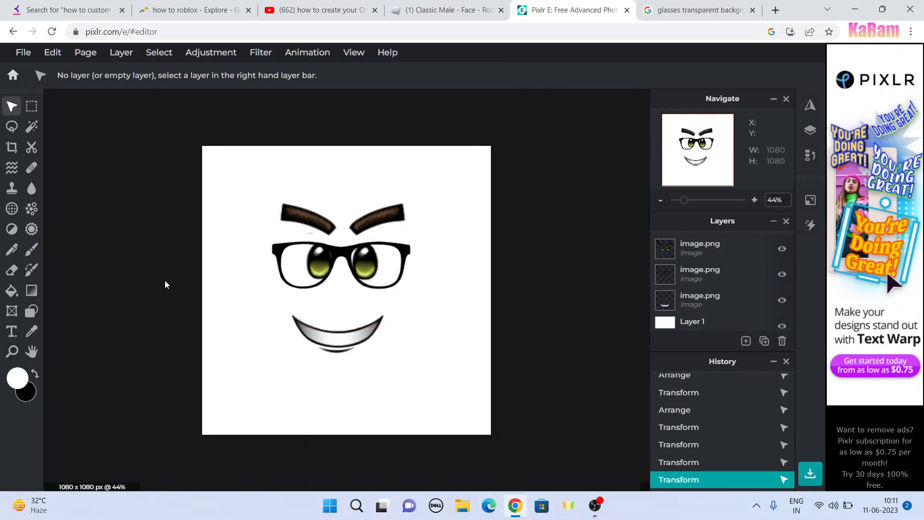
Step: Export the page as a PNG image named Untitled to the Desktop
{"action": "left_click", "coordinate": [22, 52]}
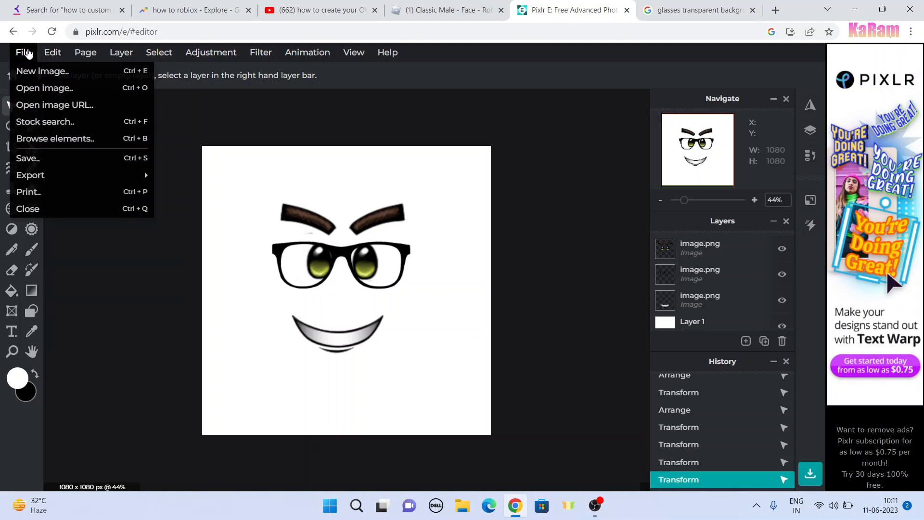
{"action": "mouse_move", "coordinate": [48, 172]}
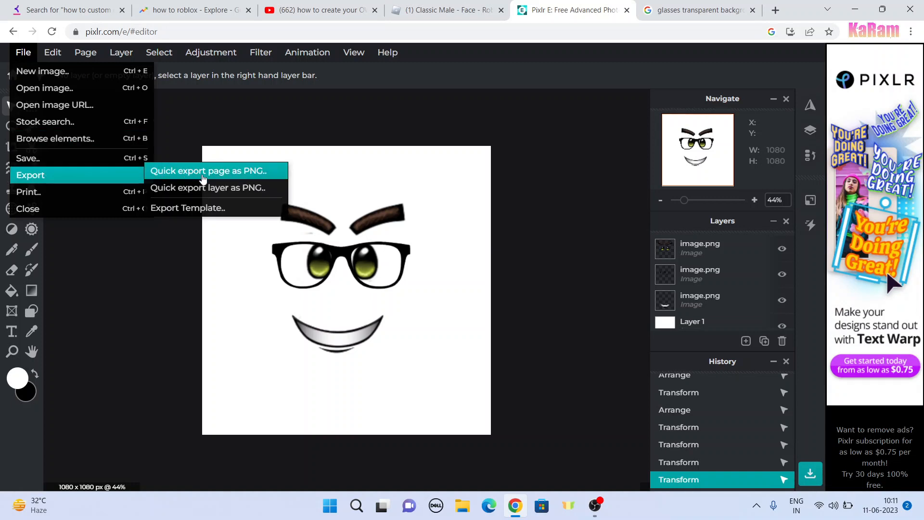
{"action": "left_click", "coordinate": [202, 178]}
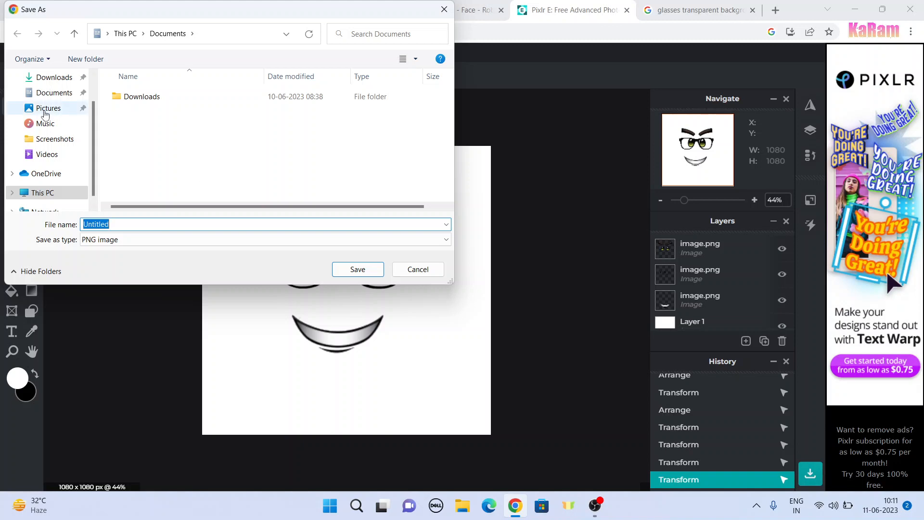
{"action": "scroll", "coordinate": [50, 108], "scroll_direction": "up", "scroll_amount": 1}
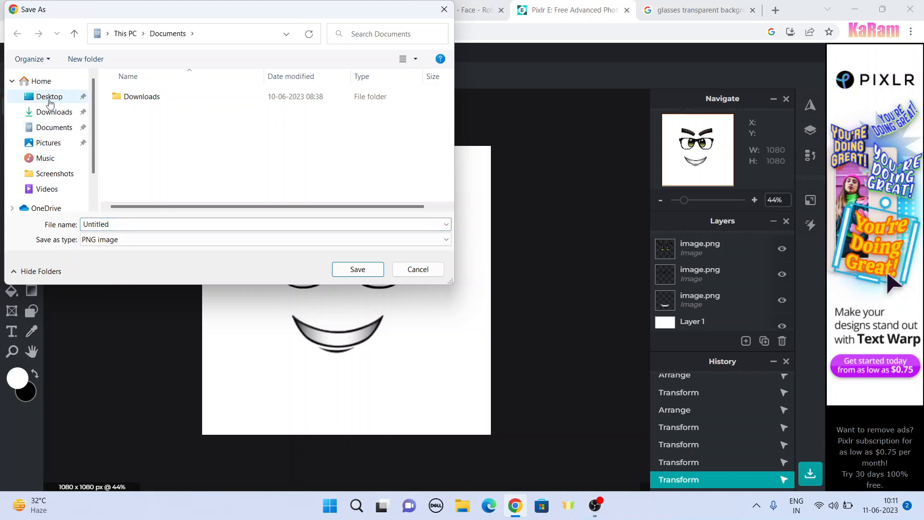
{"action": "left_click", "coordinate": [48, 97]}
{"action": "left_click", "coordinate": [357, 270]}
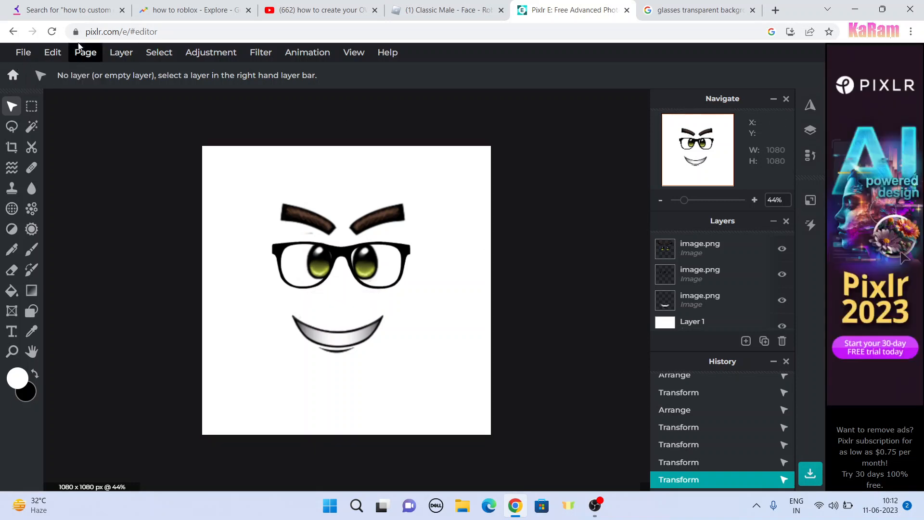
Step: Switch to Roblox, open the Decals section of Development Items in the Creator Dashboard, and start a new asset upload
{"action": "left_click", "coordinate": [430, 6]}
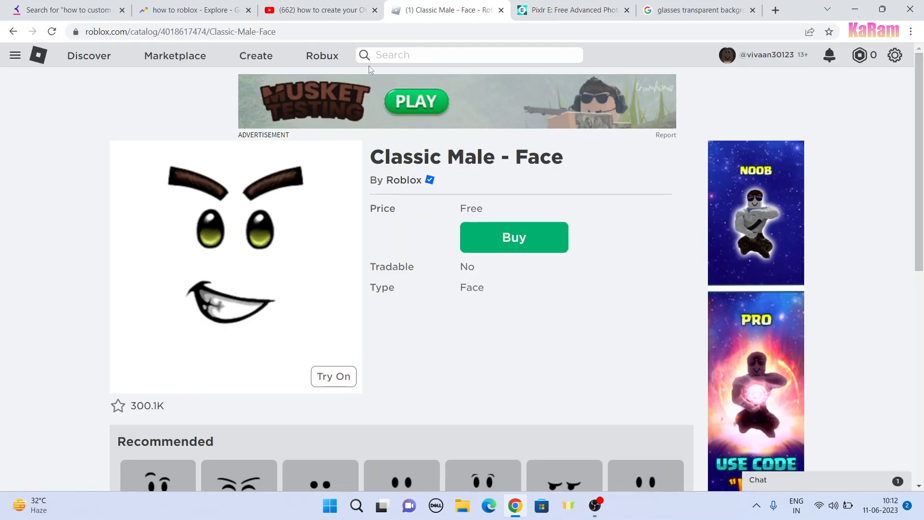
{"action": "left_click", "coordinate": [252, 56]}
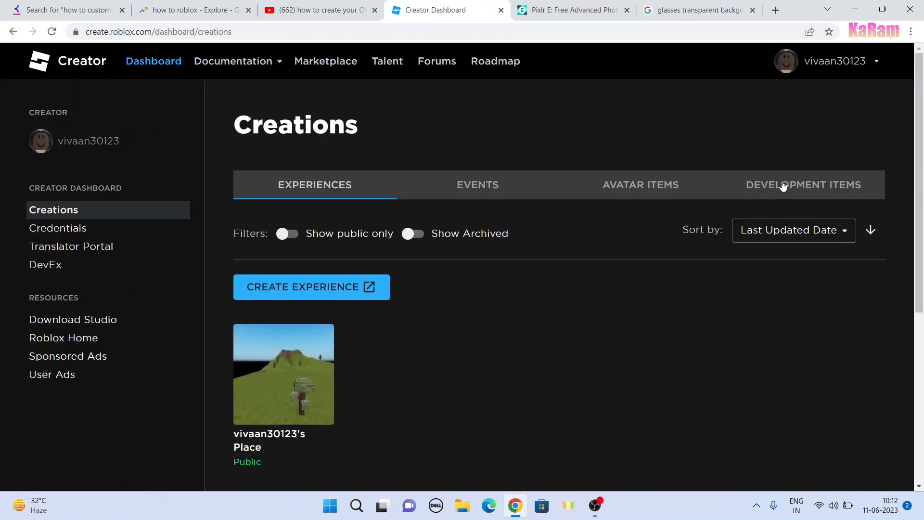
{"action": "left_click", "coordinate": [794, 182]}
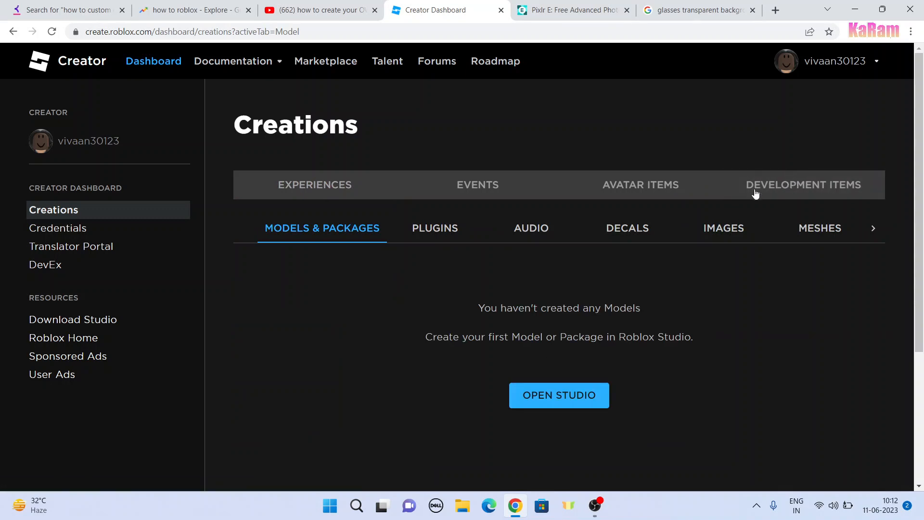
{"action": "left_click", "coordinate": [632, 231]}
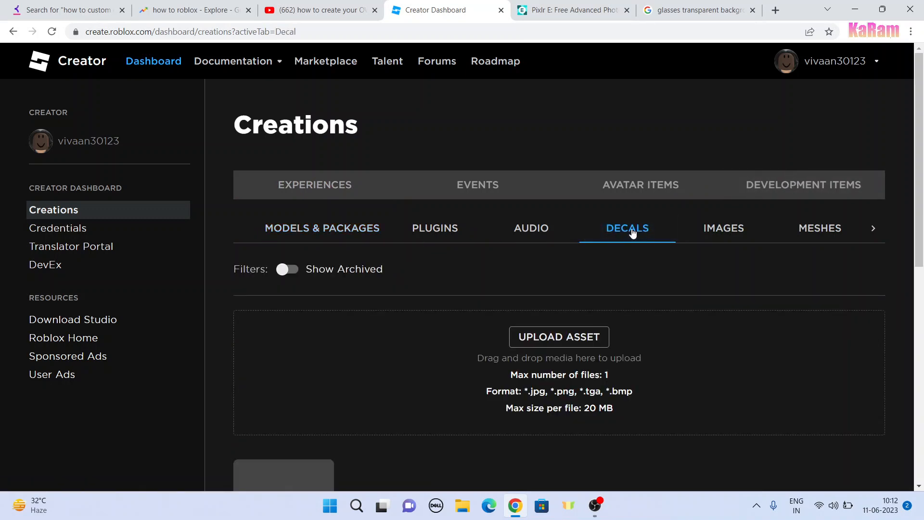
{"action": "scroll", "coordinate": [626, 228], "scroll_direction": "down", "scroll_amount": 3}
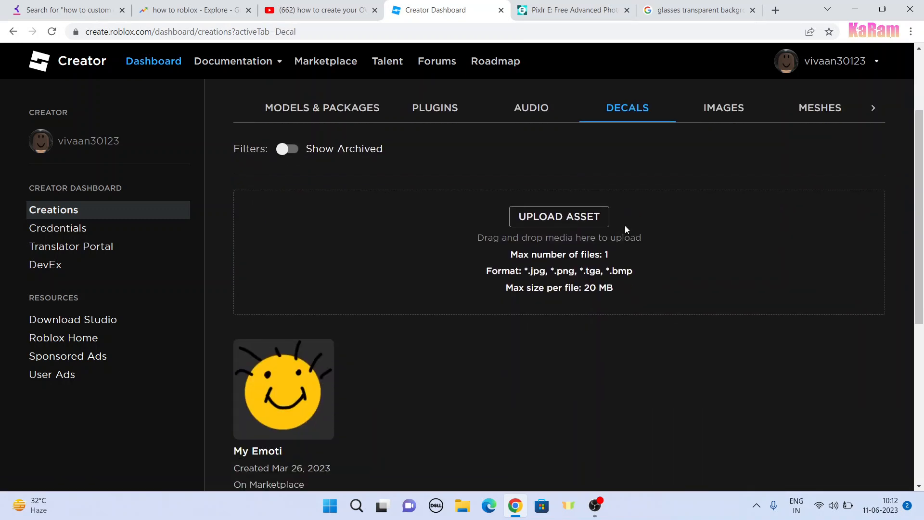
{"action": "left_click", "coordinate": [575, 220]}
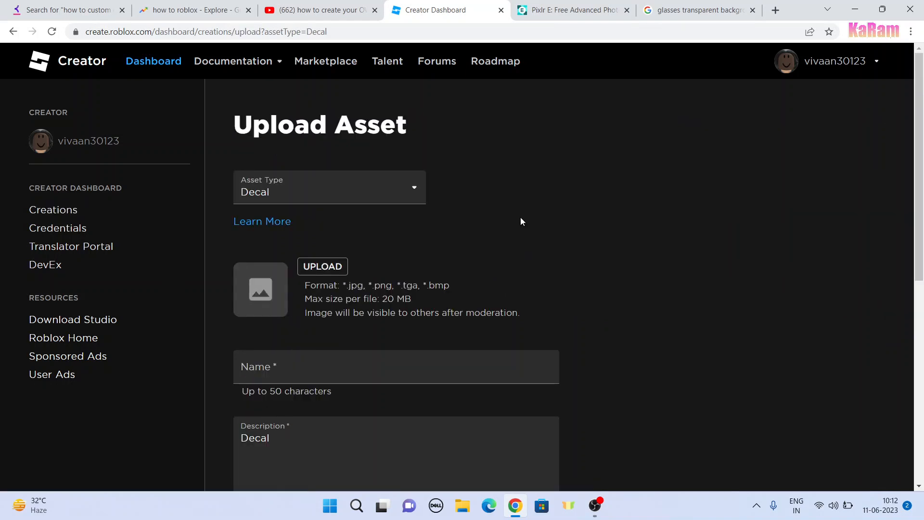
Step: Choose the Untitled face image from the Desktop as the decal's file
{"action": "left_click", "coordinate": [339, 263]}
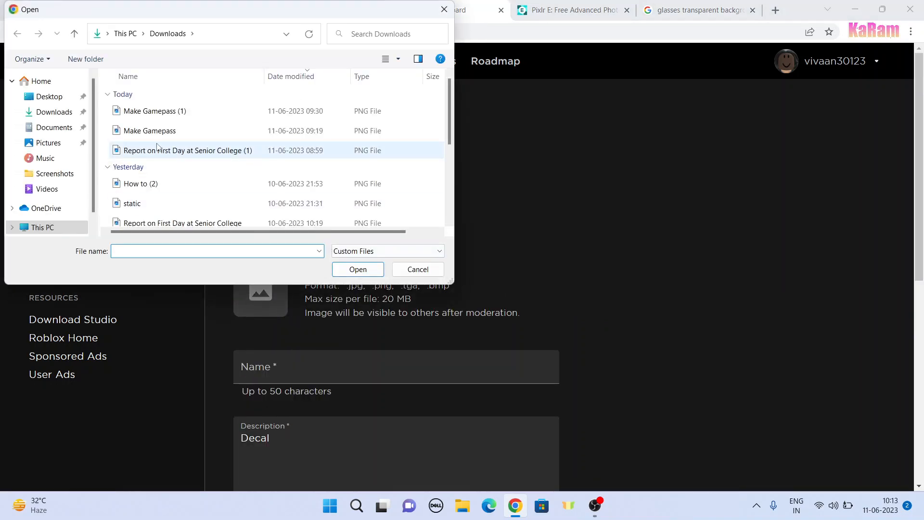
{"action": "left_click", "coordinate": [46, 96]}
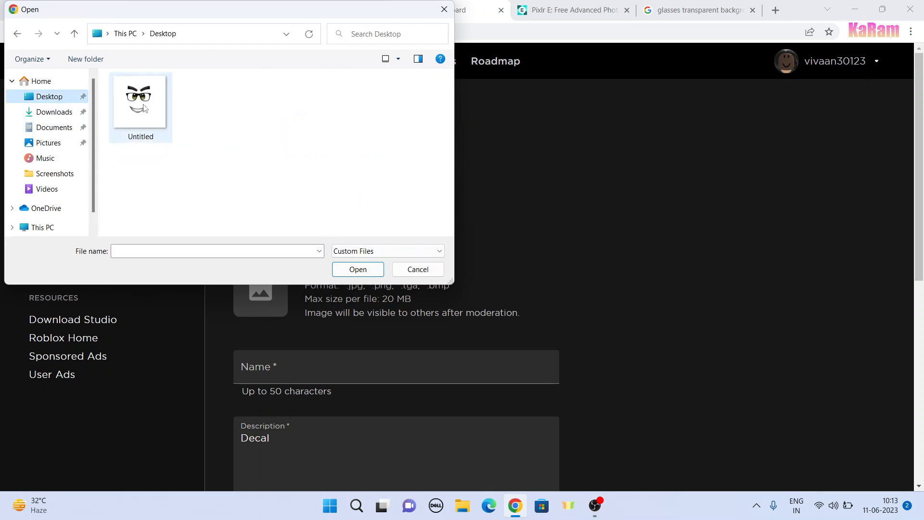
{"action": "left_click", "coordinate": [133, 106]}
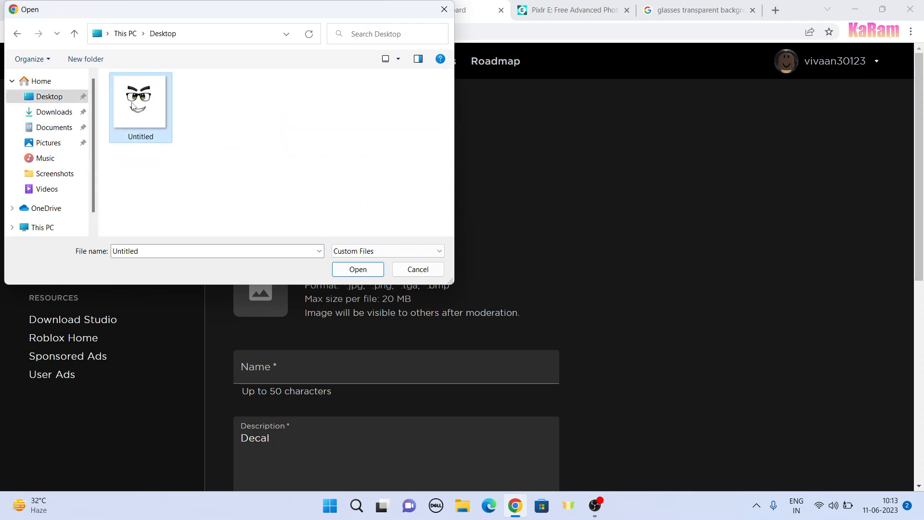
{"action": "double_click", "coordinate": [133, 106]}
Step: Name the decal MyFace and upload it
{"action": "scroll", "coordinate": [357, 234], "scroll_direction": "down", "scroll_amount": 5}
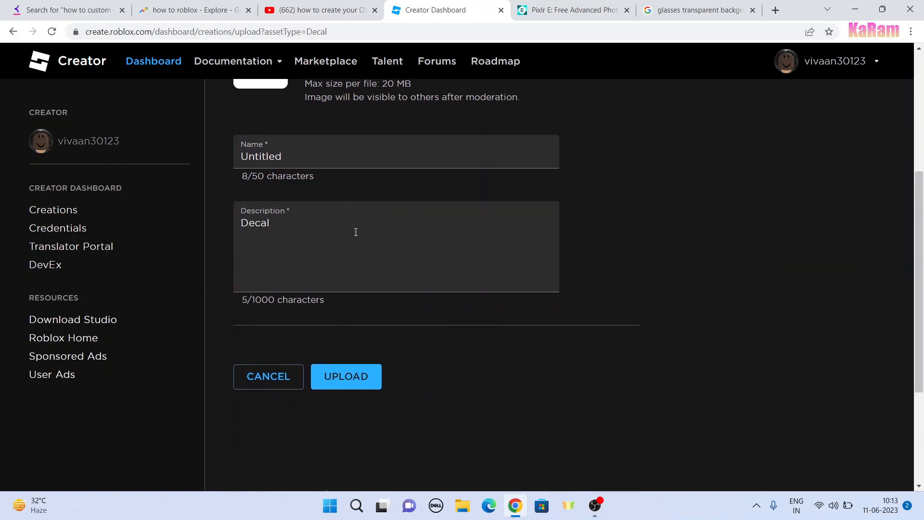
{"action": "left_click", "coordinate": [325, 150]}
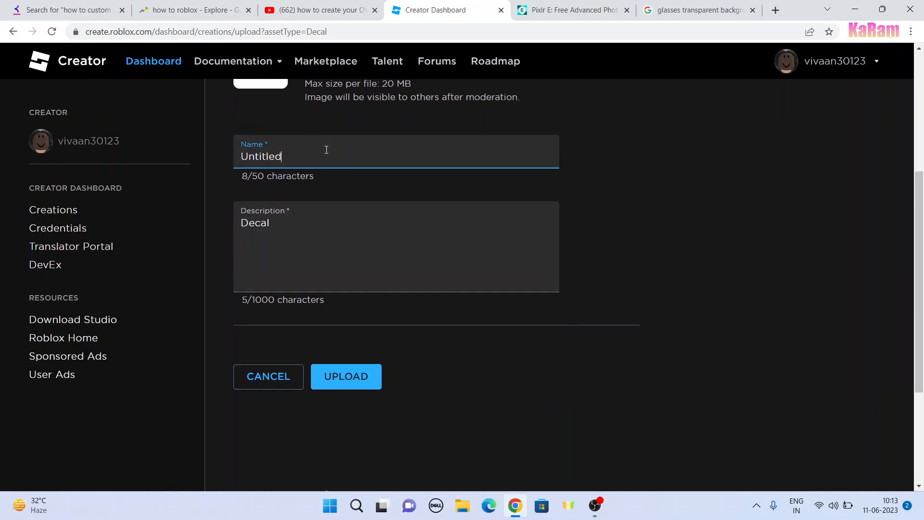
{"action": "key", "text": "BackSpace"}
{"action": "key", "text": "BackSpace"}
{"action": "key", "text": "BackSpace"}
{"action": "key", "text": "BackSpace"}
{"action": "key", "text": "BackSpace"}
{"action": "key", "text": "BackSpace"}
{"action": "key", "text": "BackSpace"}
{"action": "key", "text": "BackSpace"}
{"action": "key", "text": "Return"}
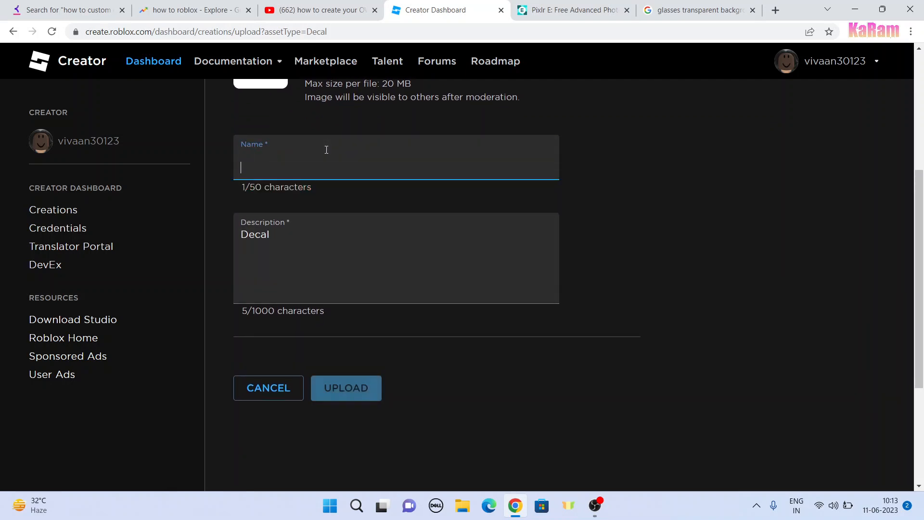
{"action": "key", "text": "BackSpace"}
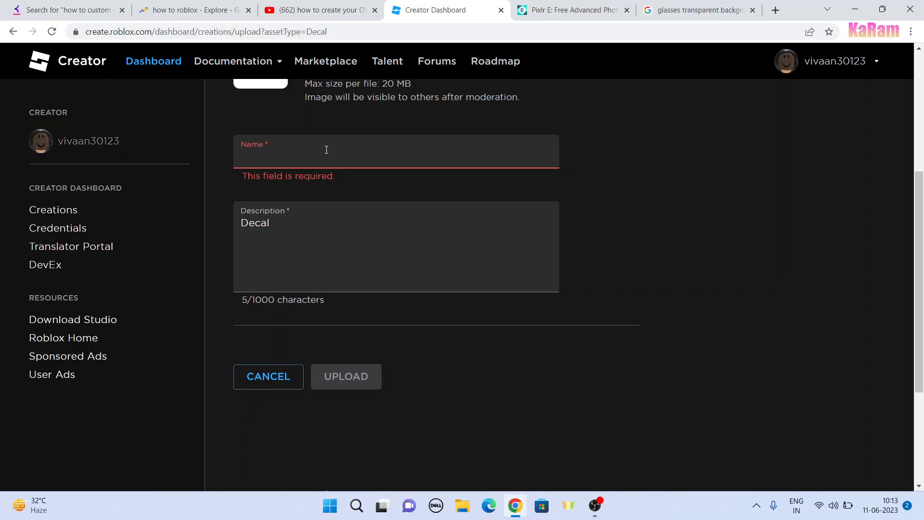
{"action": "type", "text": "Mu"}
{"action": "key", "text": "BackSpace"}
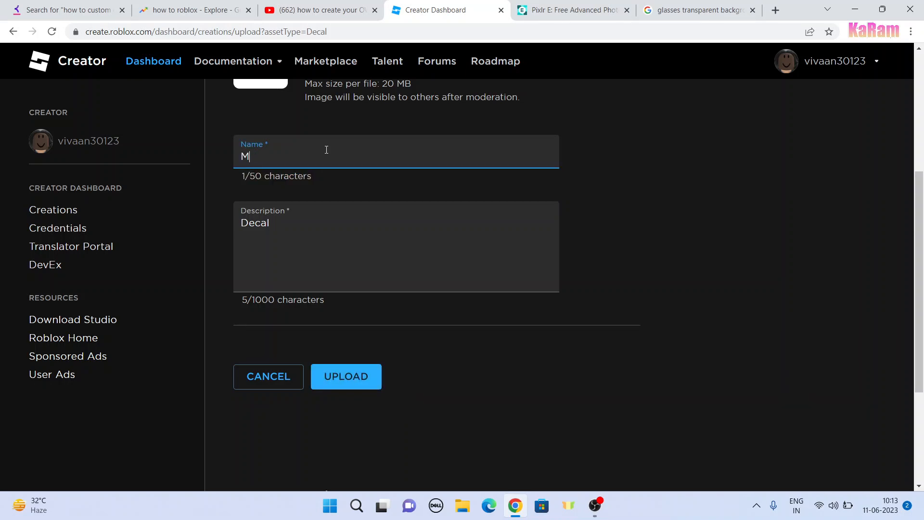
{"action": "type", "text": "yF"}
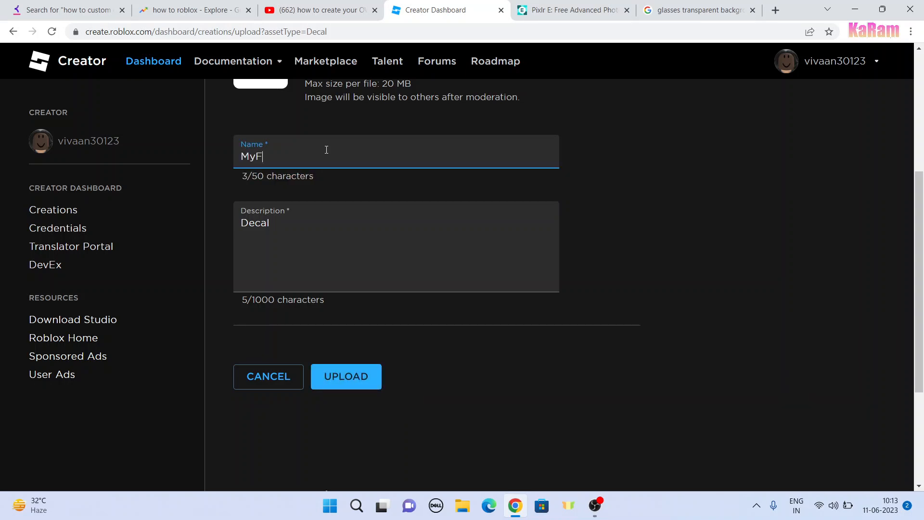
{"action": "type", "text": "ace"}
{"action": "left_click", "coordinate": [336, 375]}
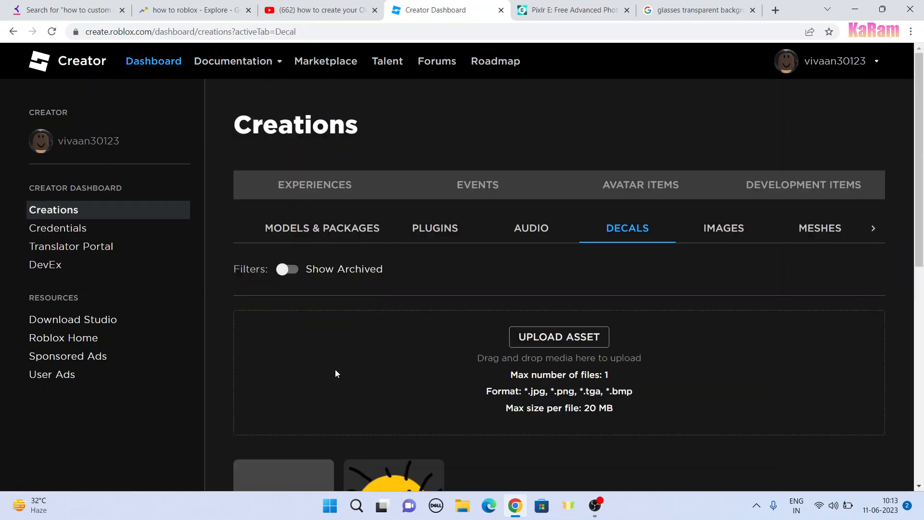
Step: Review the uploaded MyFace decal's configuration and distribution settings, and return to the decals list without saving changes
{"action": "scroll", "coordinate": [337, 374], "scroll_direction": "down", "scroll_amount": 1}
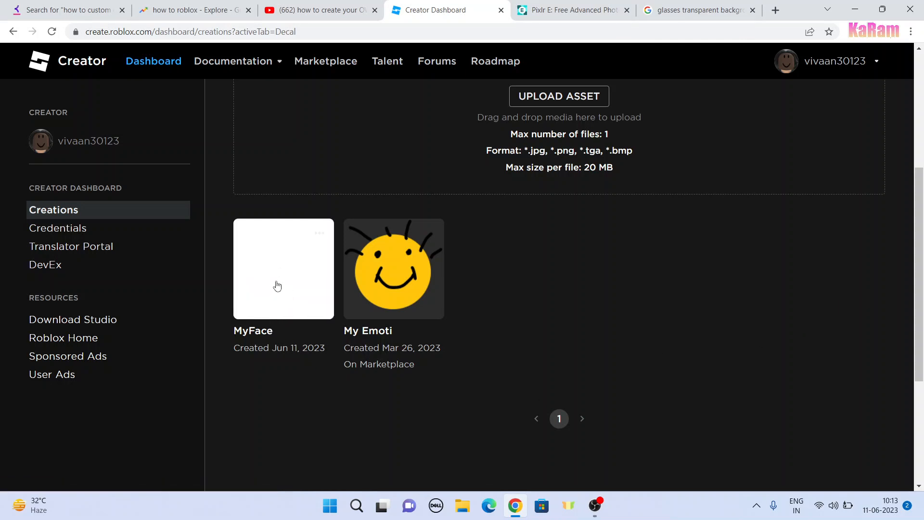
{"action": "left_click", "coordinate": [276, 285]}
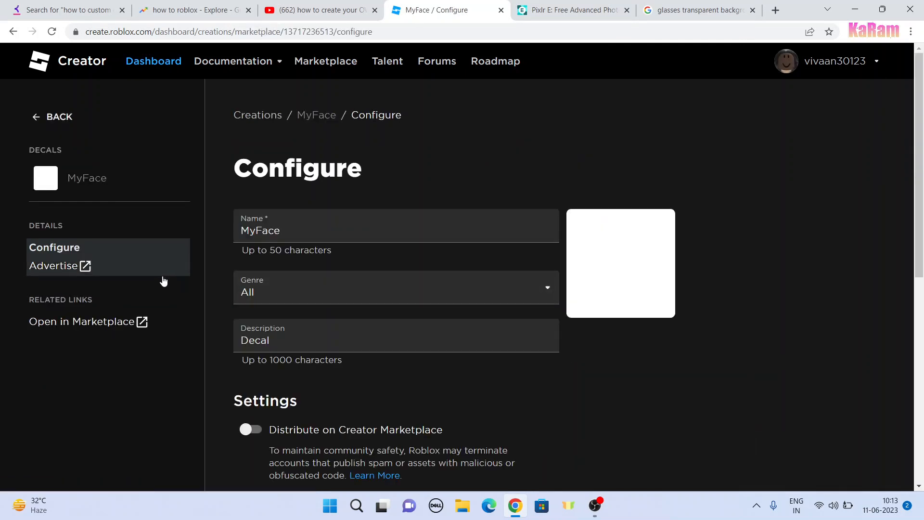
{"action": "scroll", "coordinate": [722, 255], "scroll_direction": "down", "scroll_amount": 3}
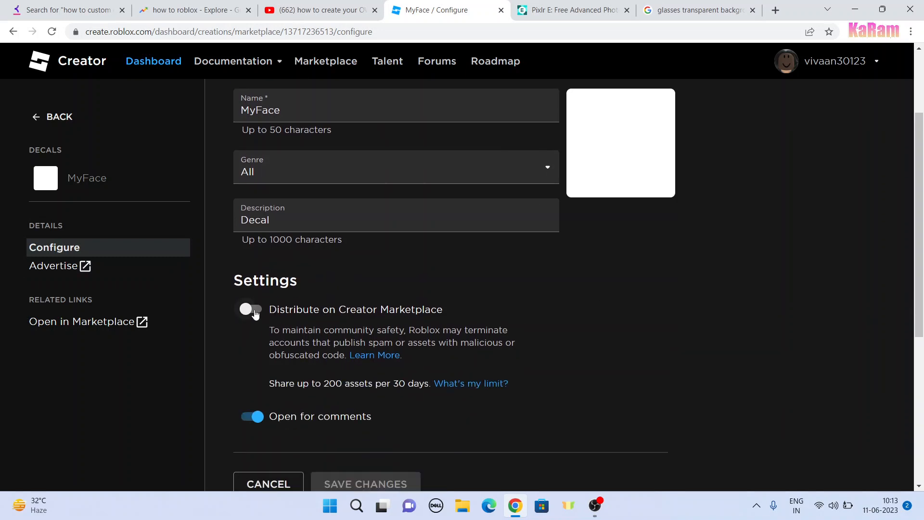
{"action": "scroll", "coordinate": [328, 453], "scroll_direction": "down", "scroll_amount": 1}
{"action": "left_click", "coordinate": [268, 434]}
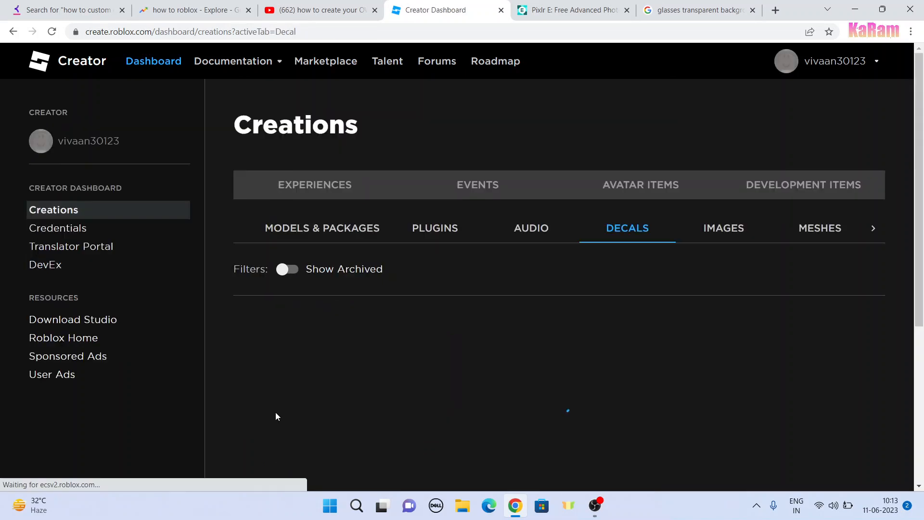
{"action": "scroll", "coordinate": [574, 227], "scroll_direction": "down", "scroll_amount": 3}
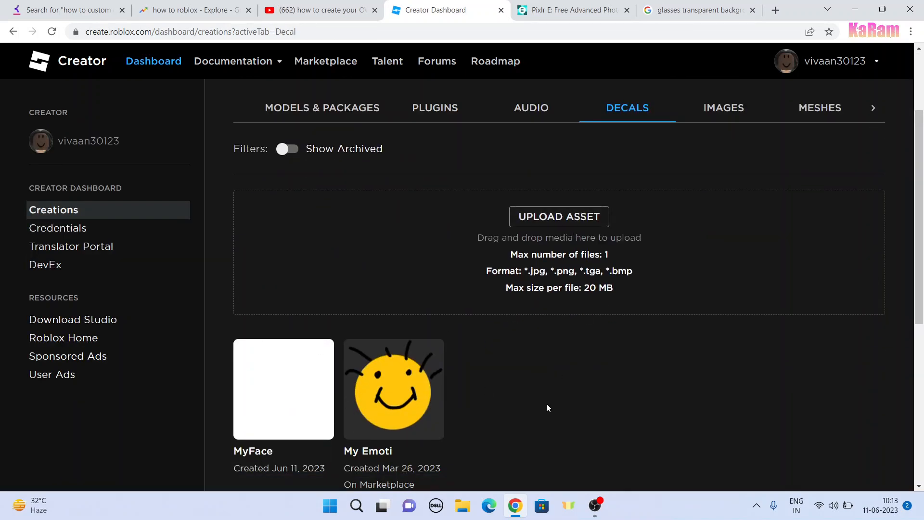
{"action": "scroll", "coordinate": [510, 397], "scroll_direction": "down", "scroll_amount": 1}
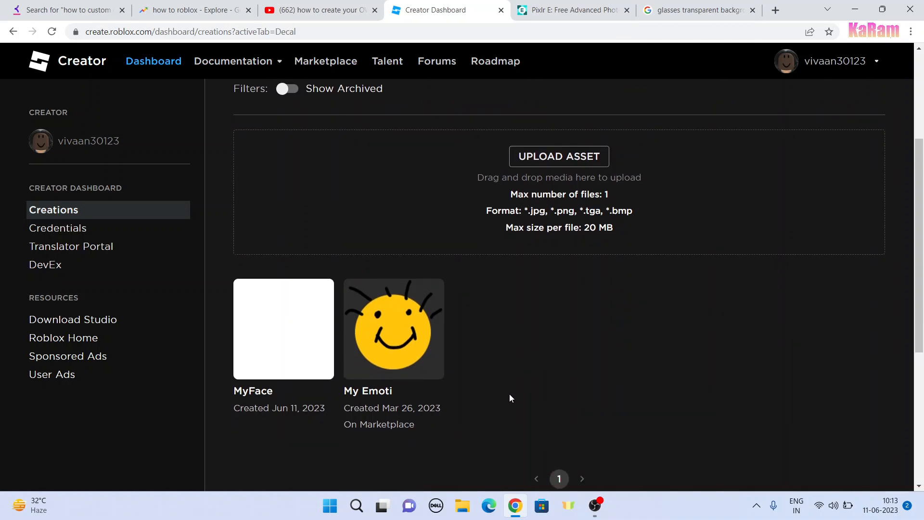